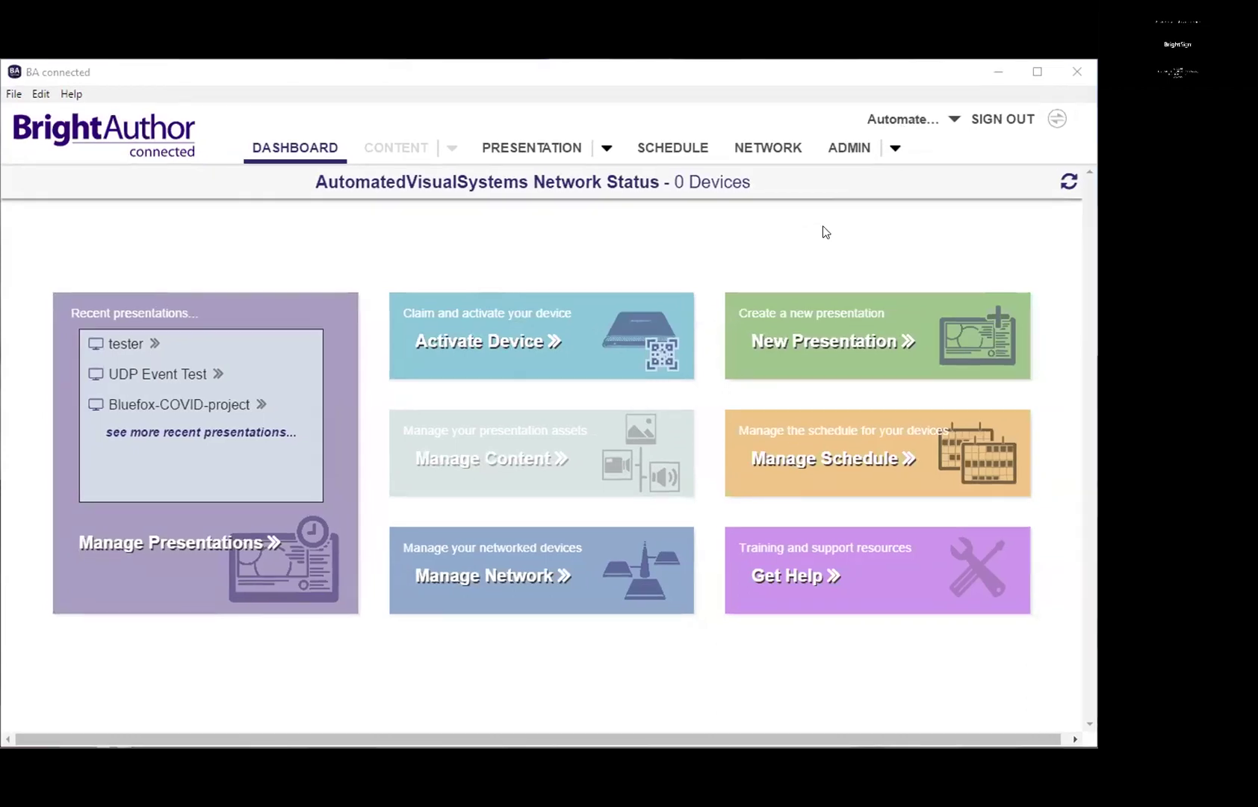
Look at the Device Setup Library and Device Provisioning pages, returning to Admin after each
click(851, 147)
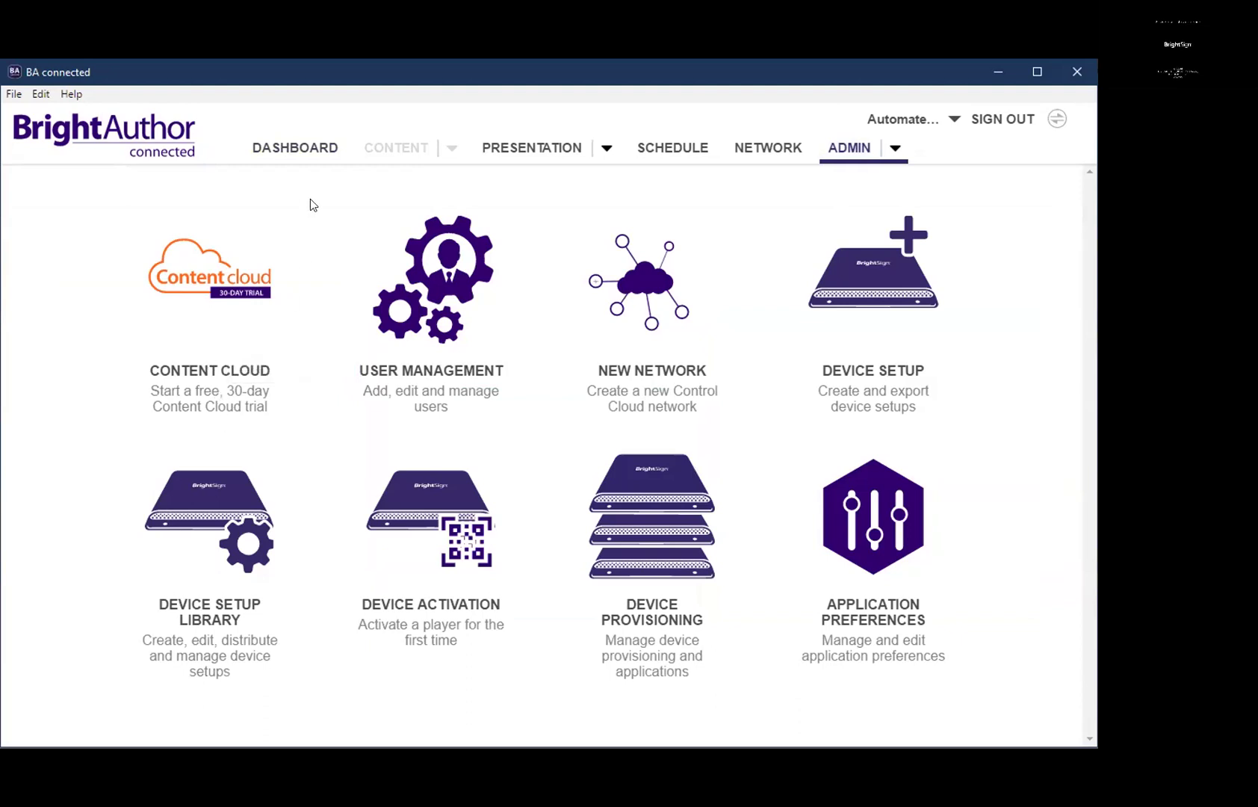
click(291, 150)
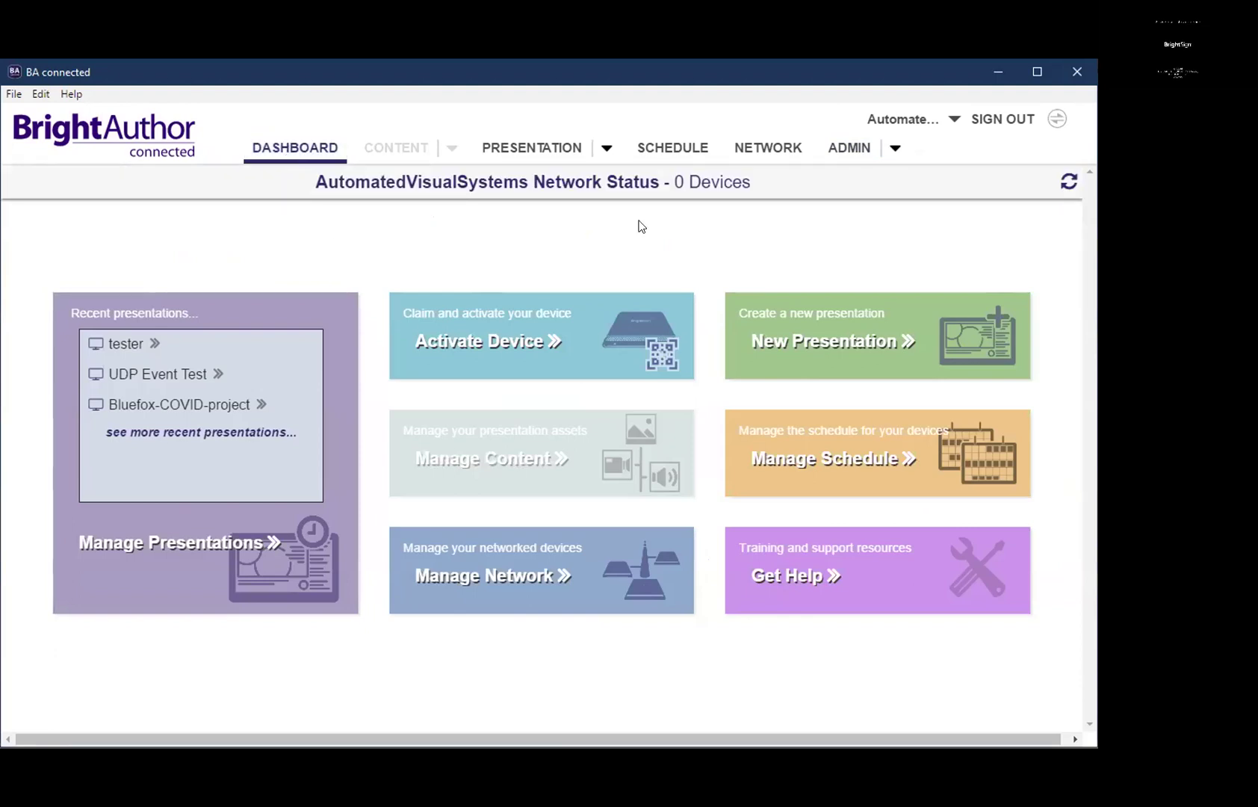
click(839, 153)
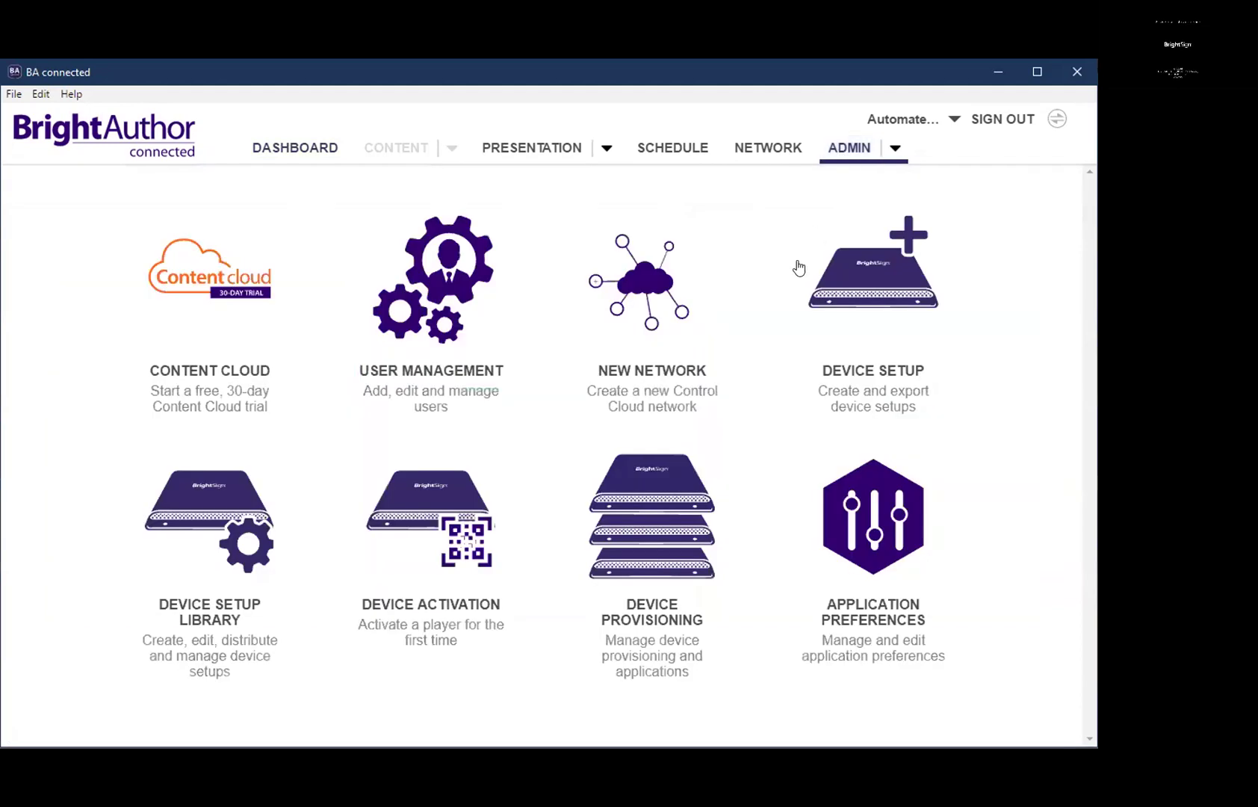
click(217, 518)
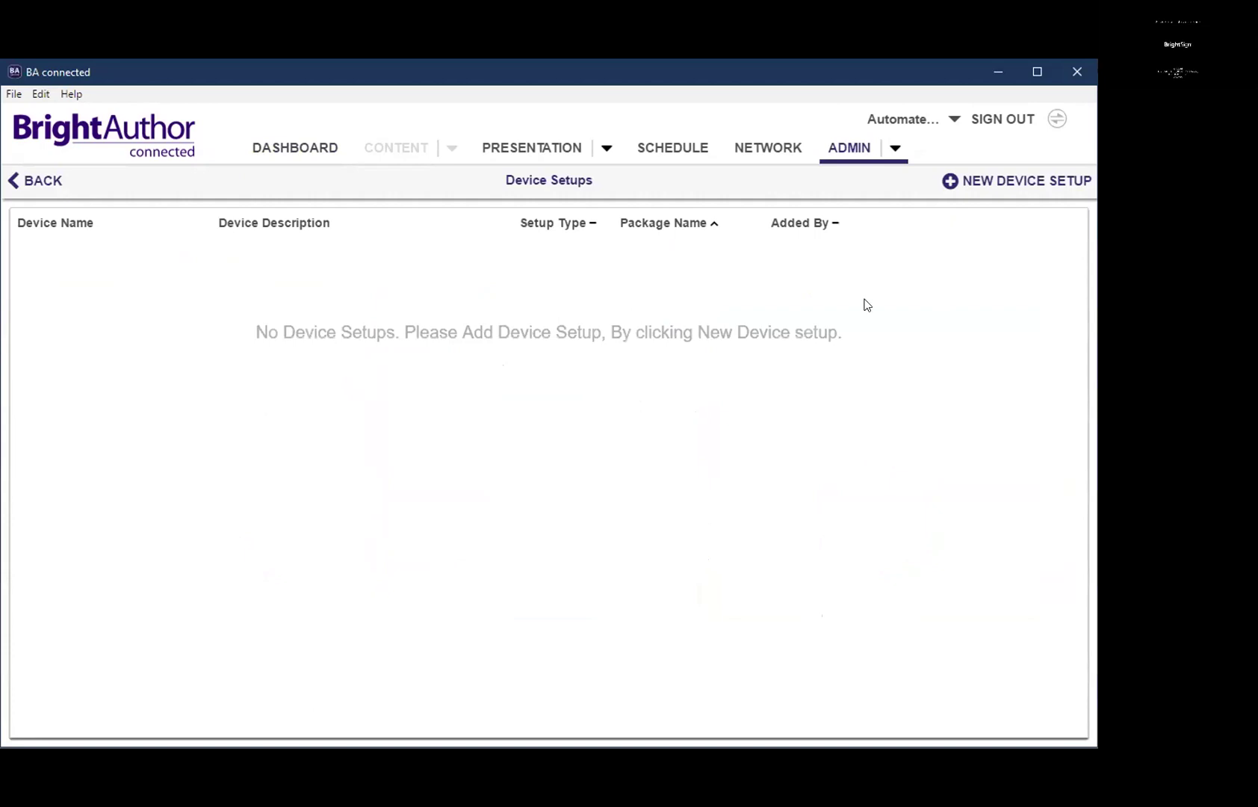
click(850, 155)
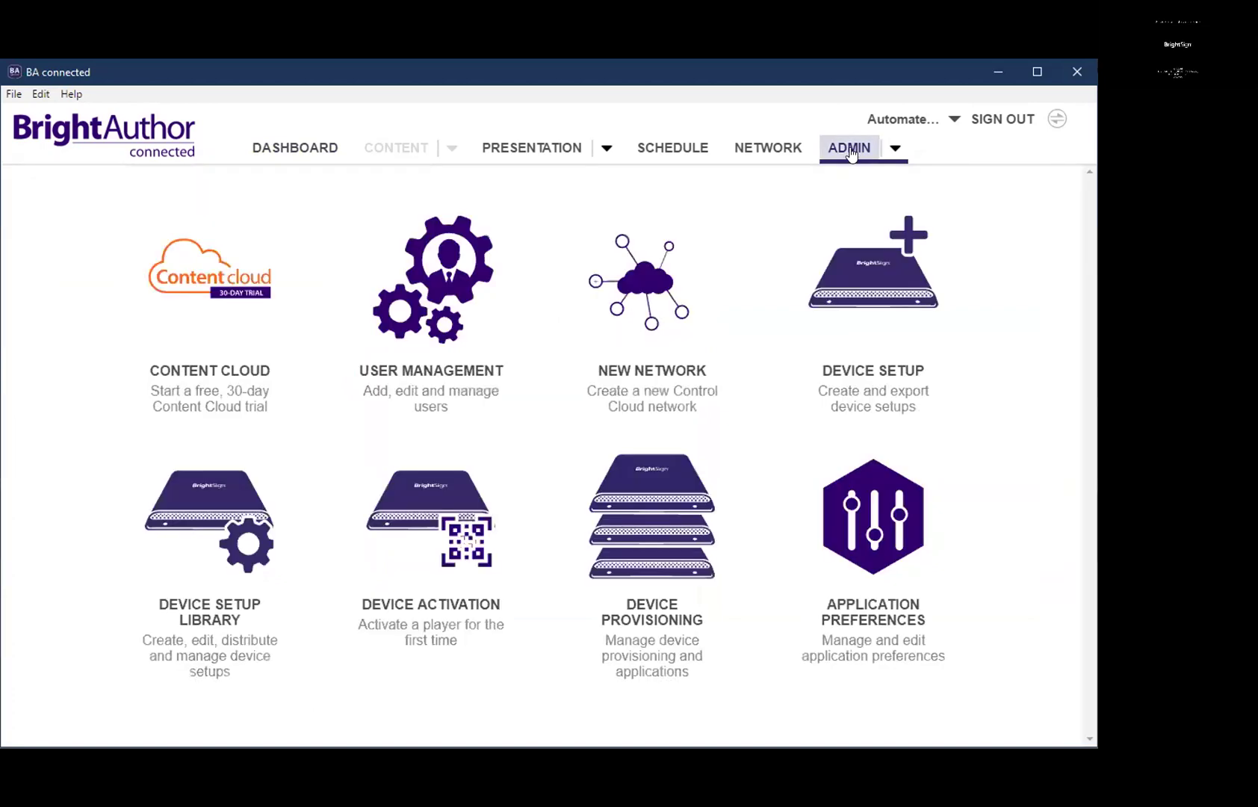
click(658, 519)
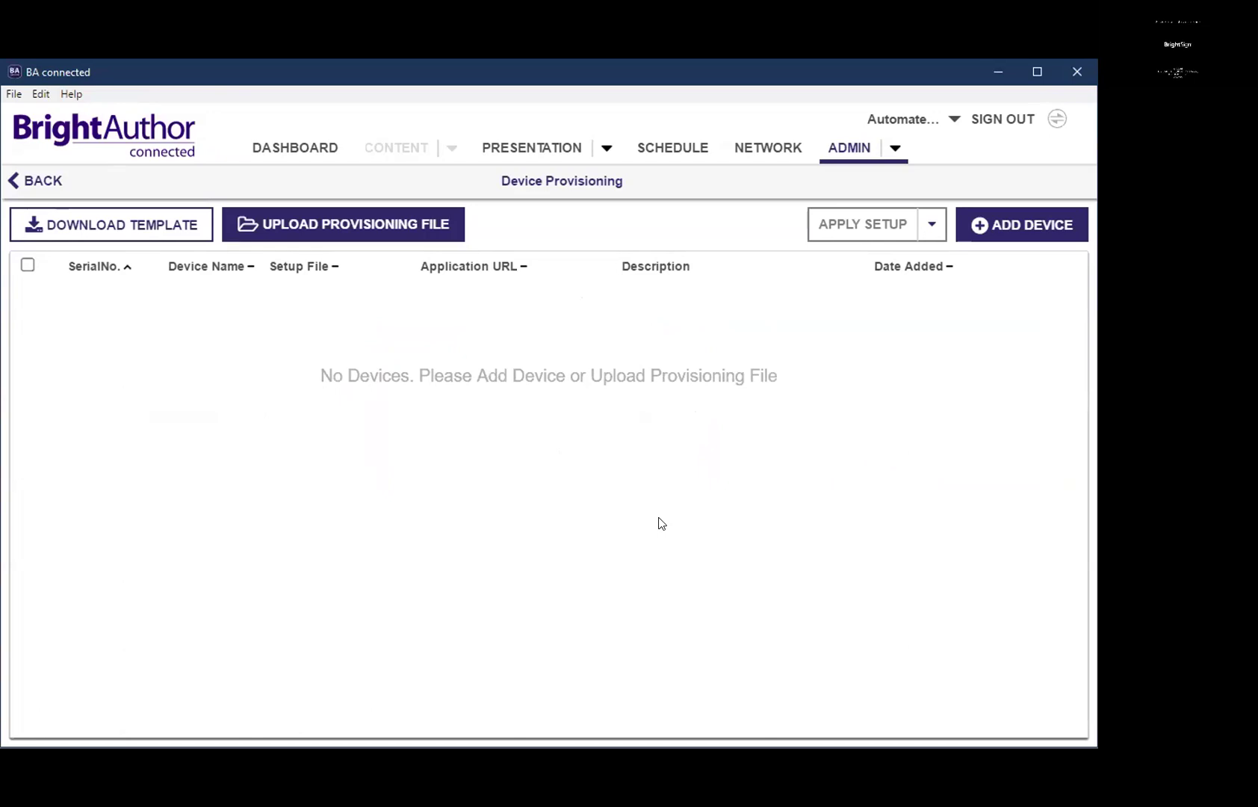
click(848, 148)
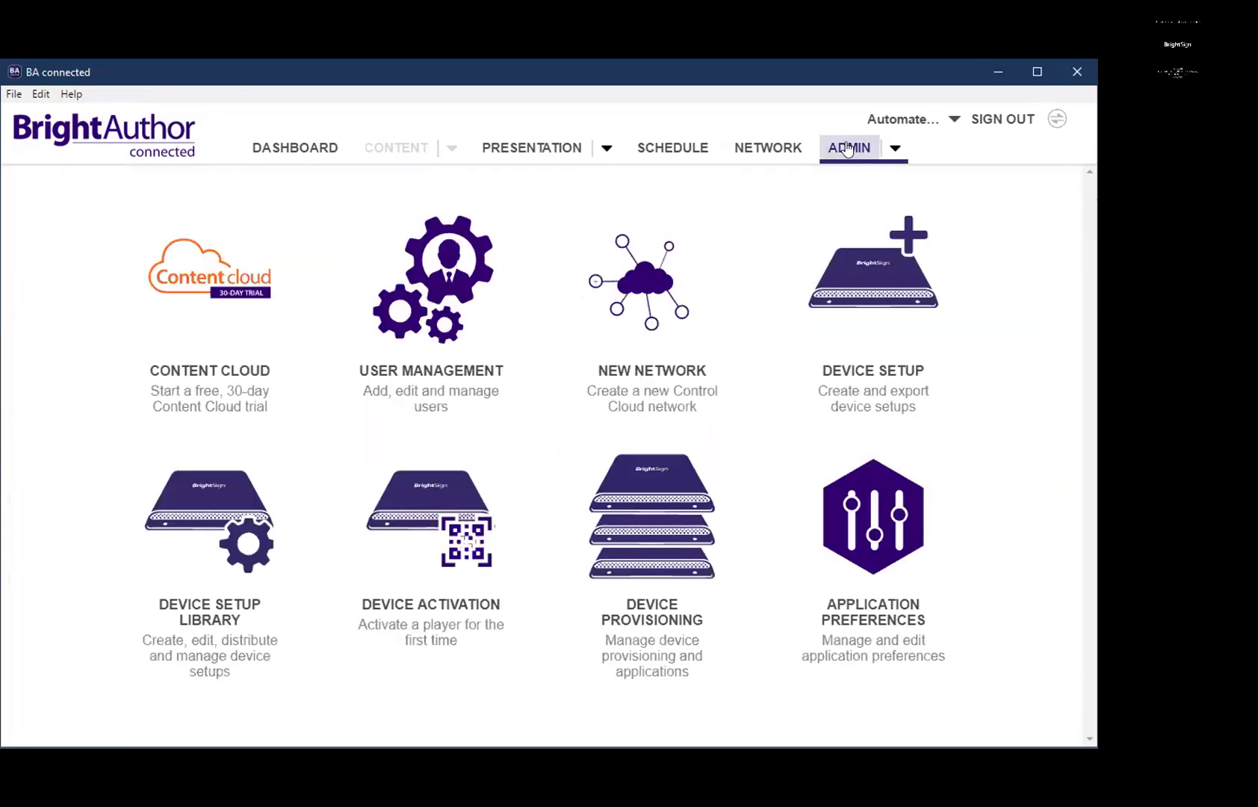
Start adding a device in Device Provisioning and enter the player's serial number
click(639, 519)
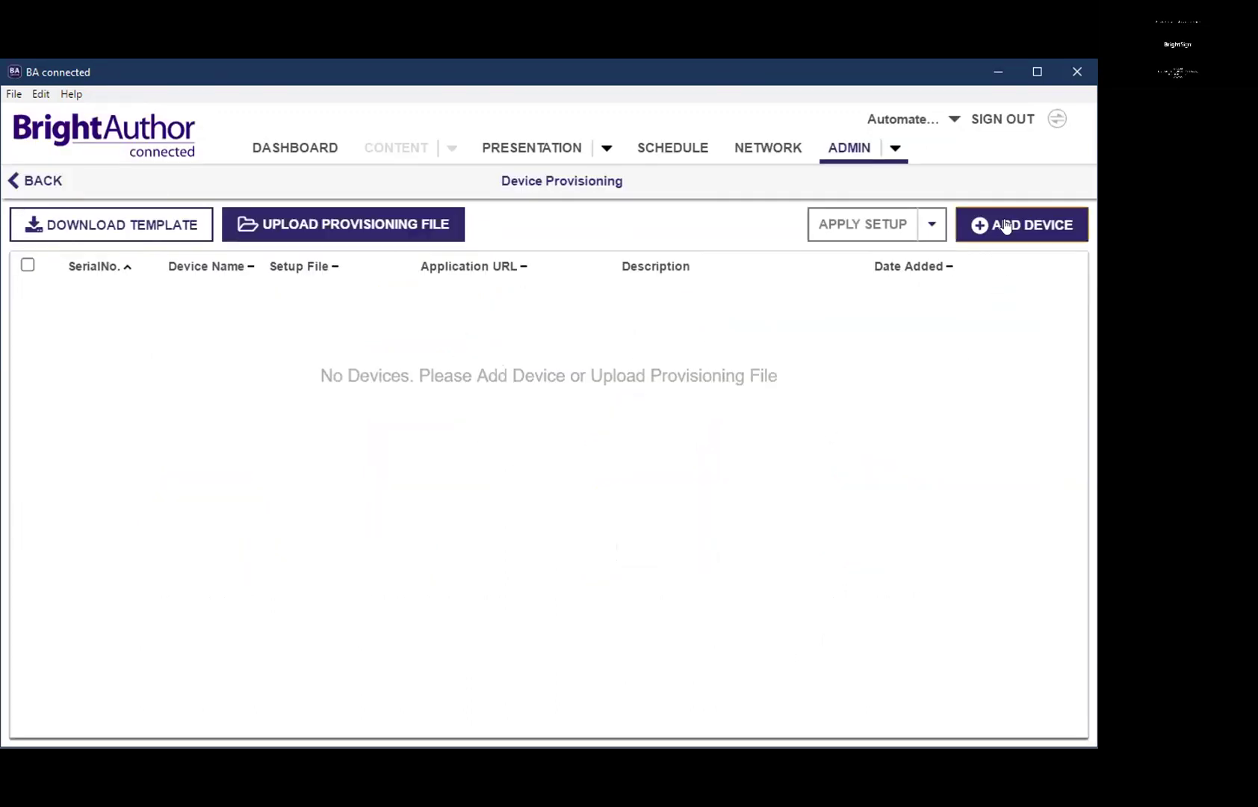
click(1006, 225)
click(538, 425)
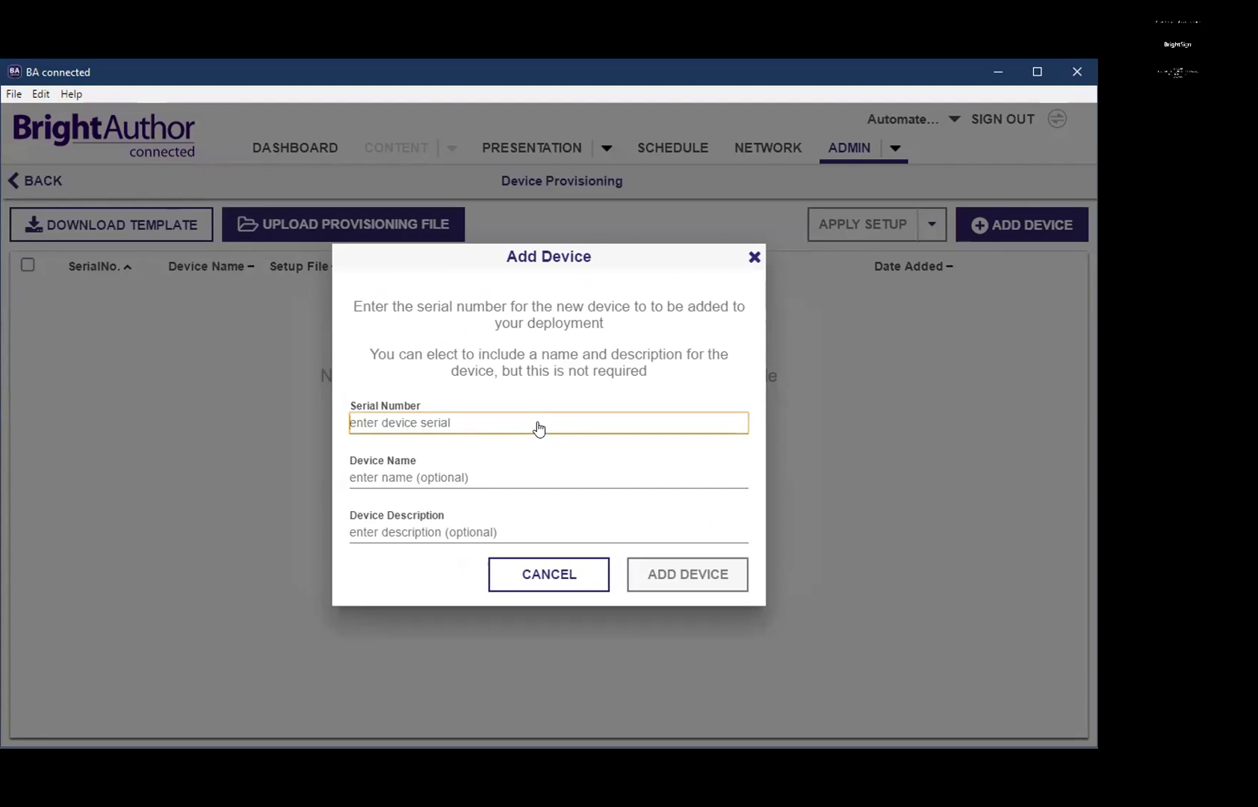
text(D7)
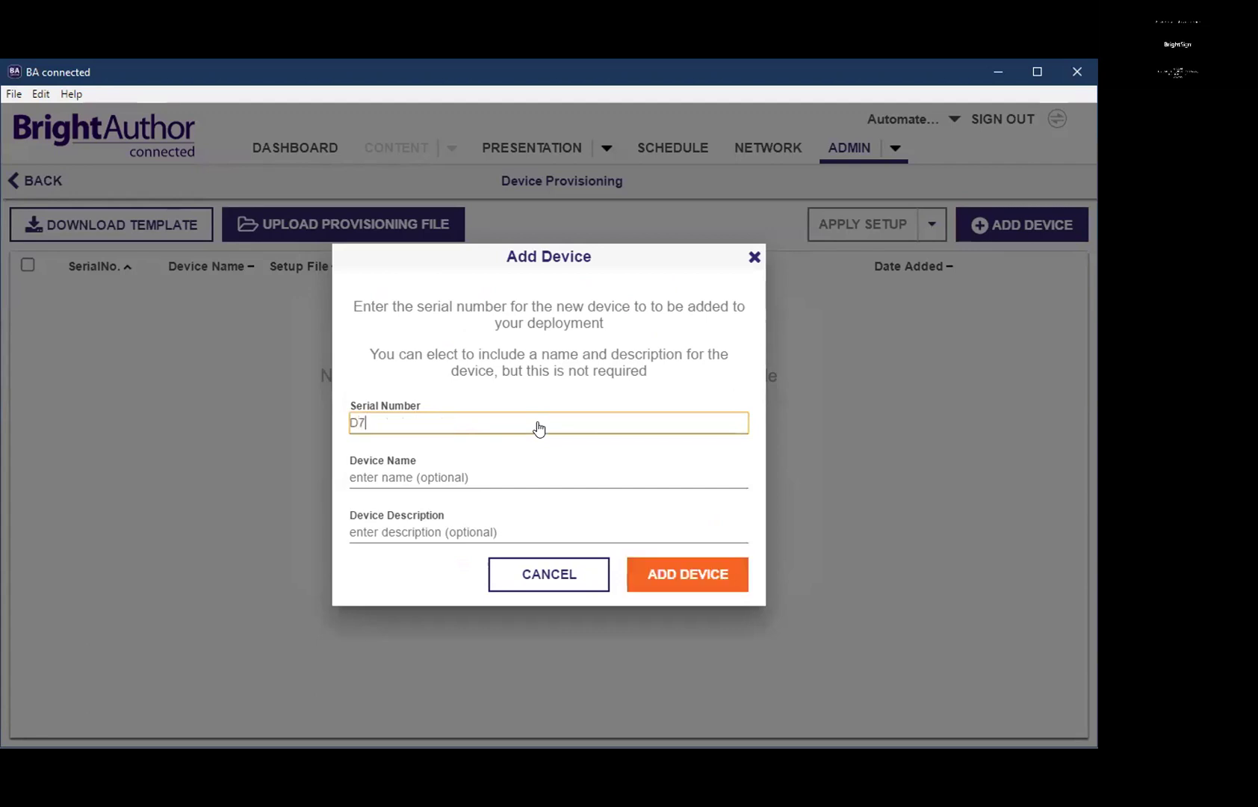
text(E86X000561)
Name the device My XT1144 with the description Cupertino Office
key(Tab)
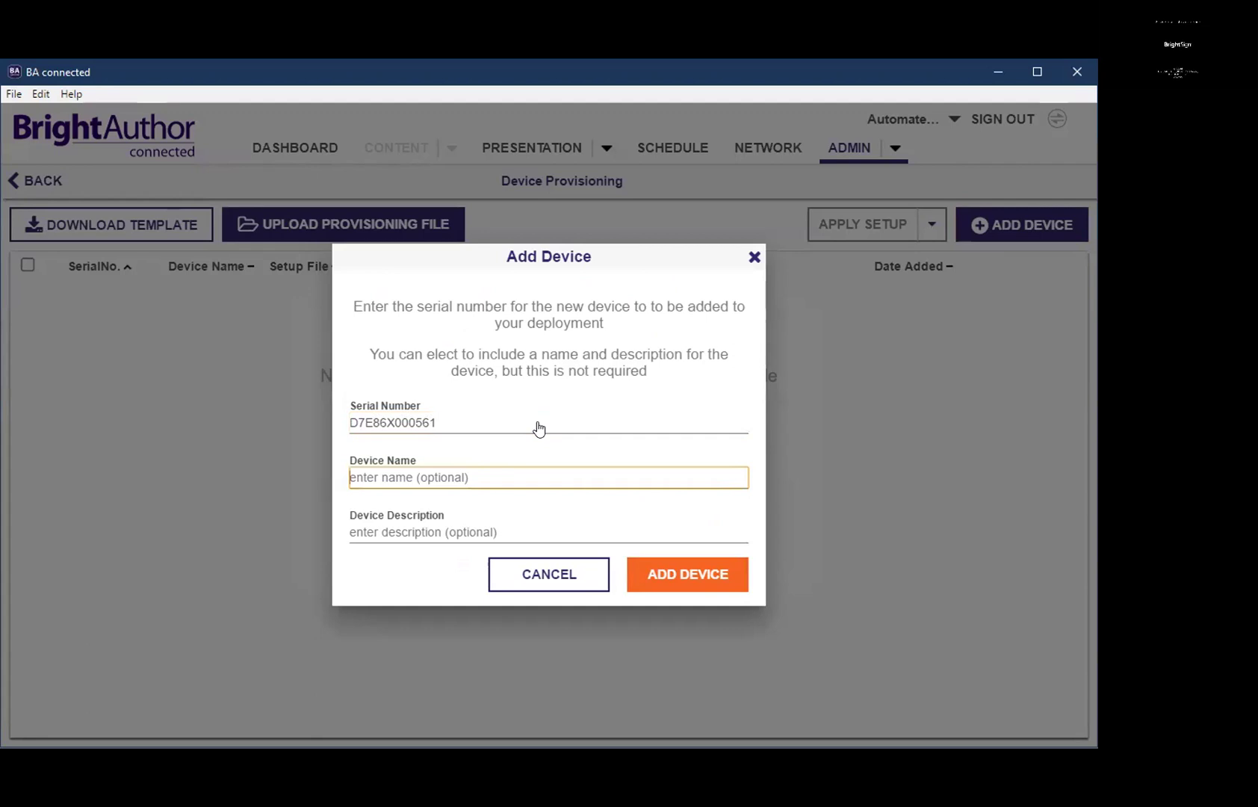
text(My XT1144)
key(Tab)
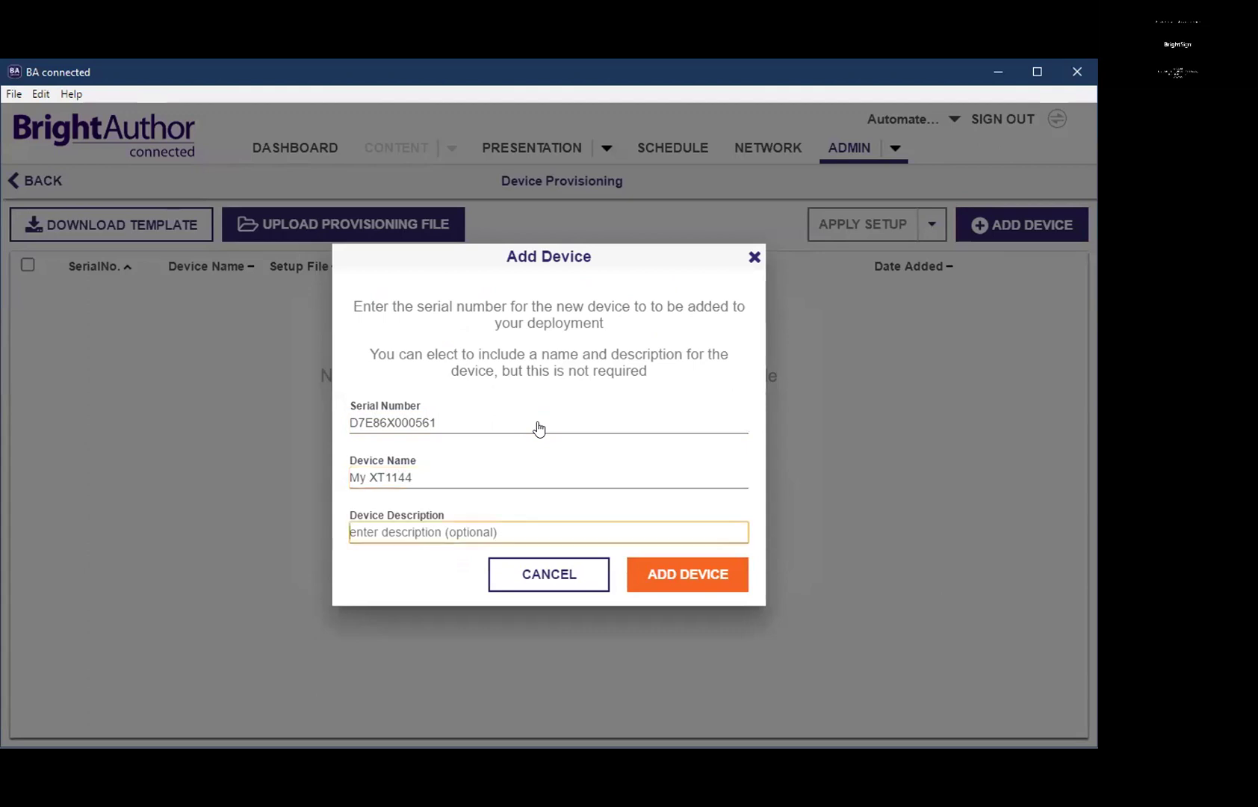
text(Cuperti)
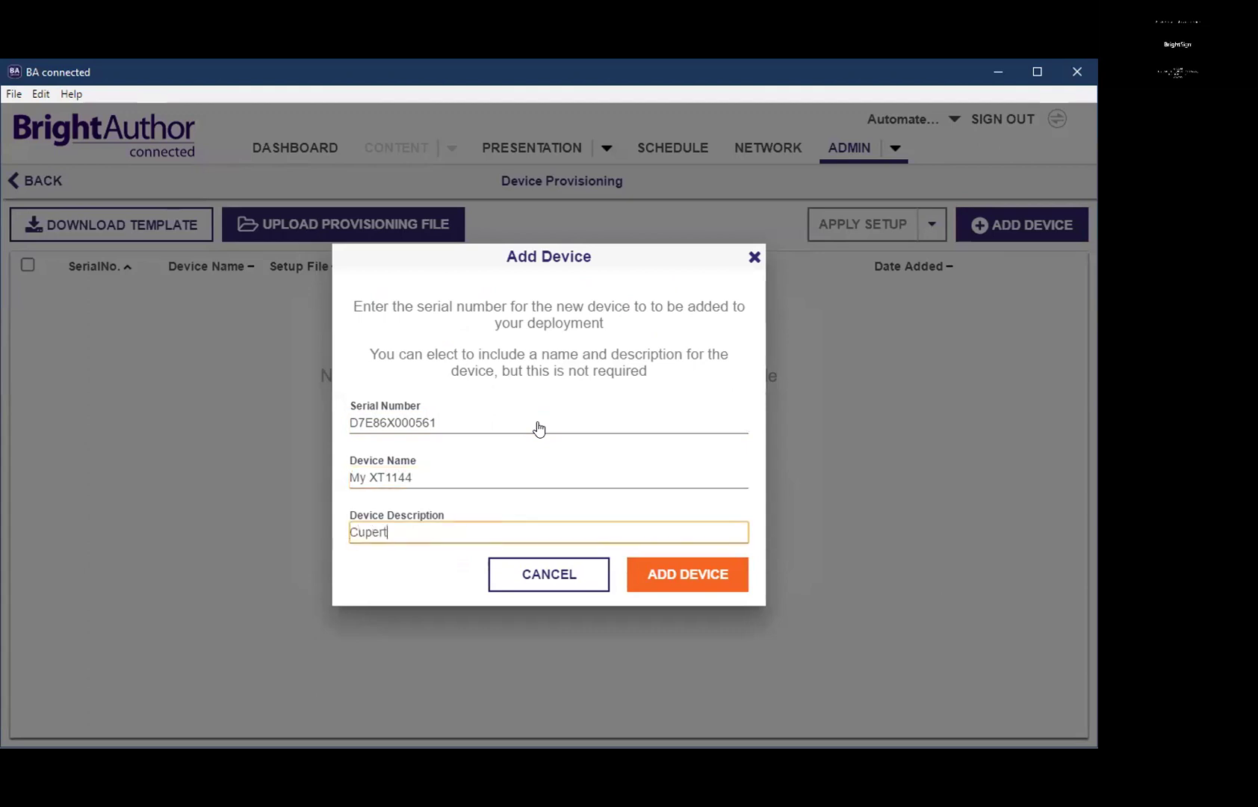
key(BackSpace)
text(o)
key(BackSpace)
key(BackSpace)
key(BackSpace)
text(tino Office)
Add My XT1144 to the provisioning list, then view Default Setup in the Device Setup Library
click(664, 573)
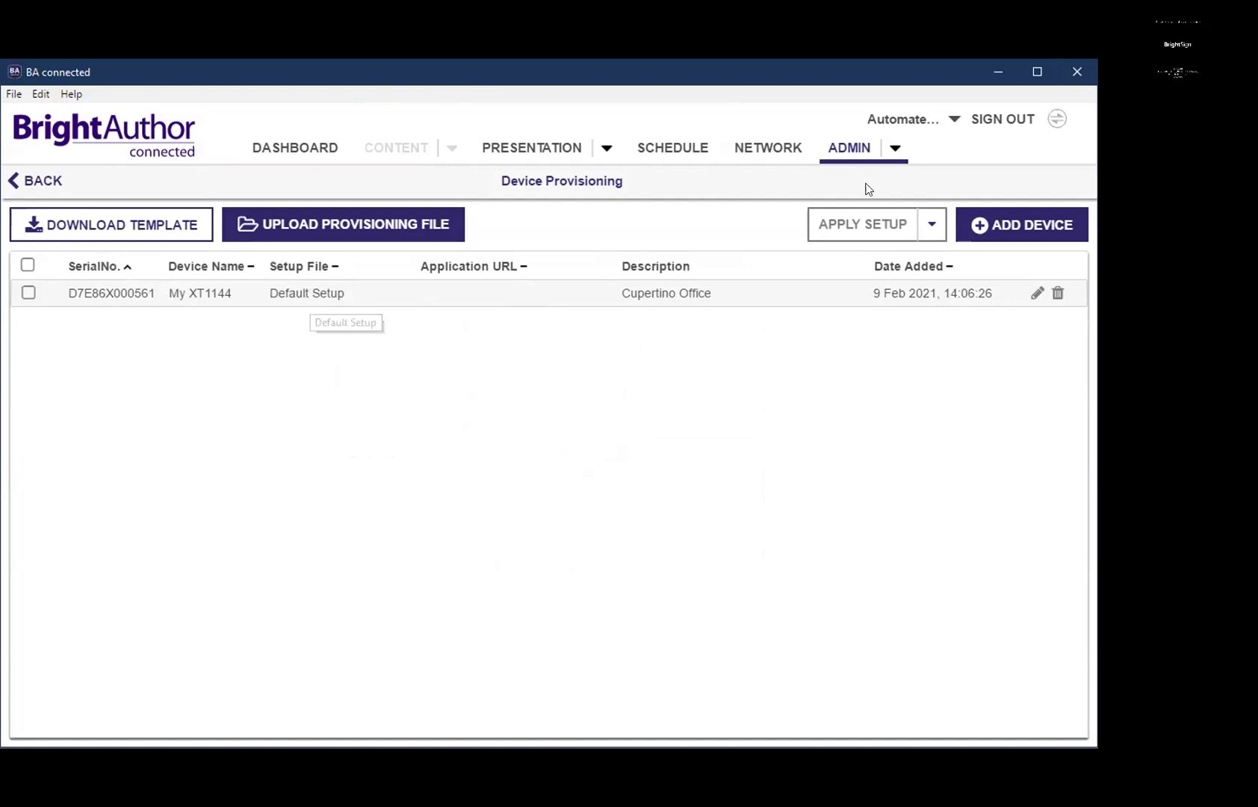
click(851, 154)
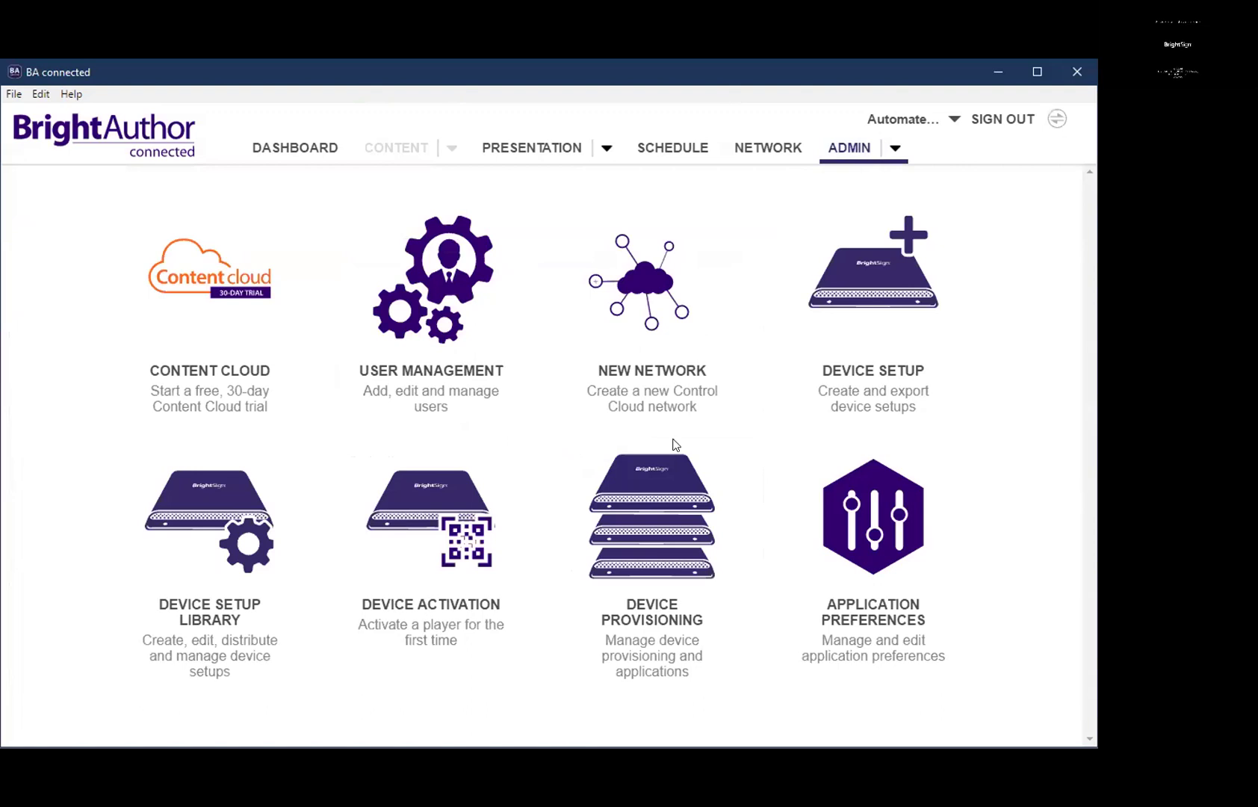
click(661, 502)
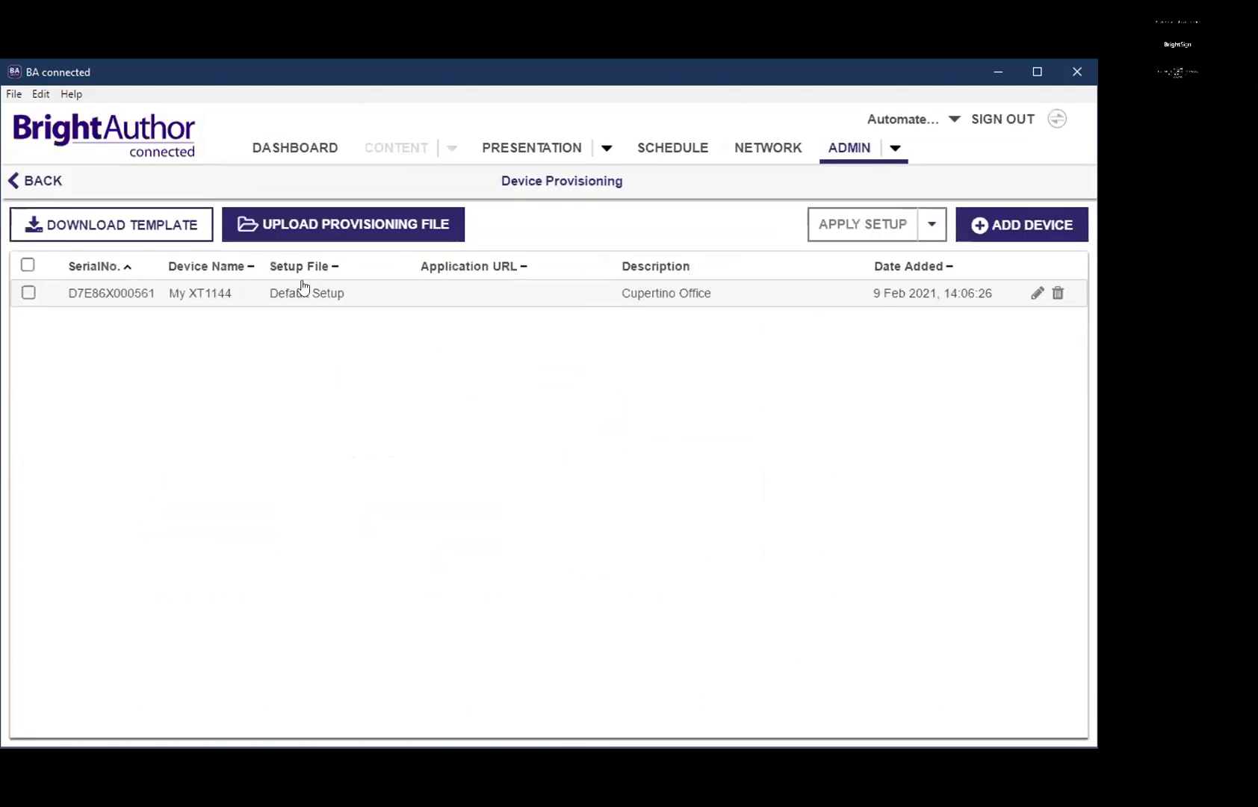
click(854, 142)
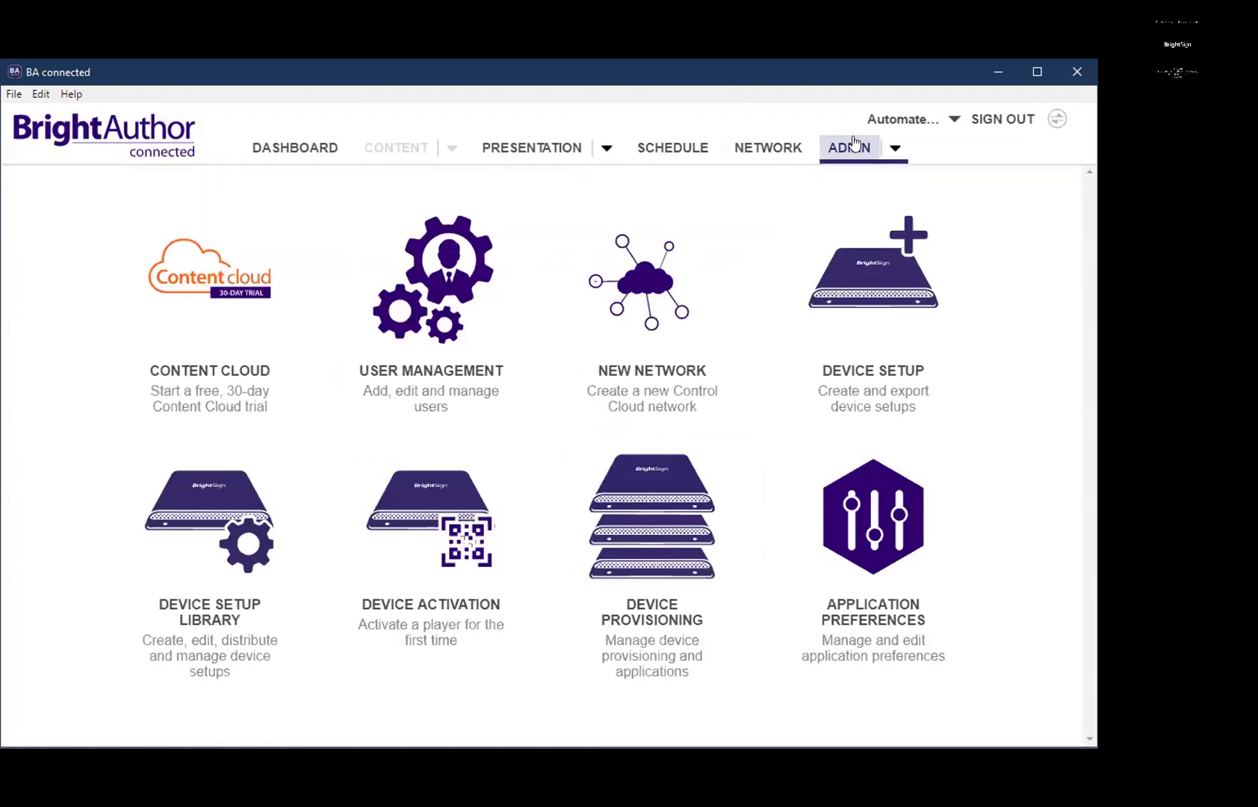
click(206, 499)
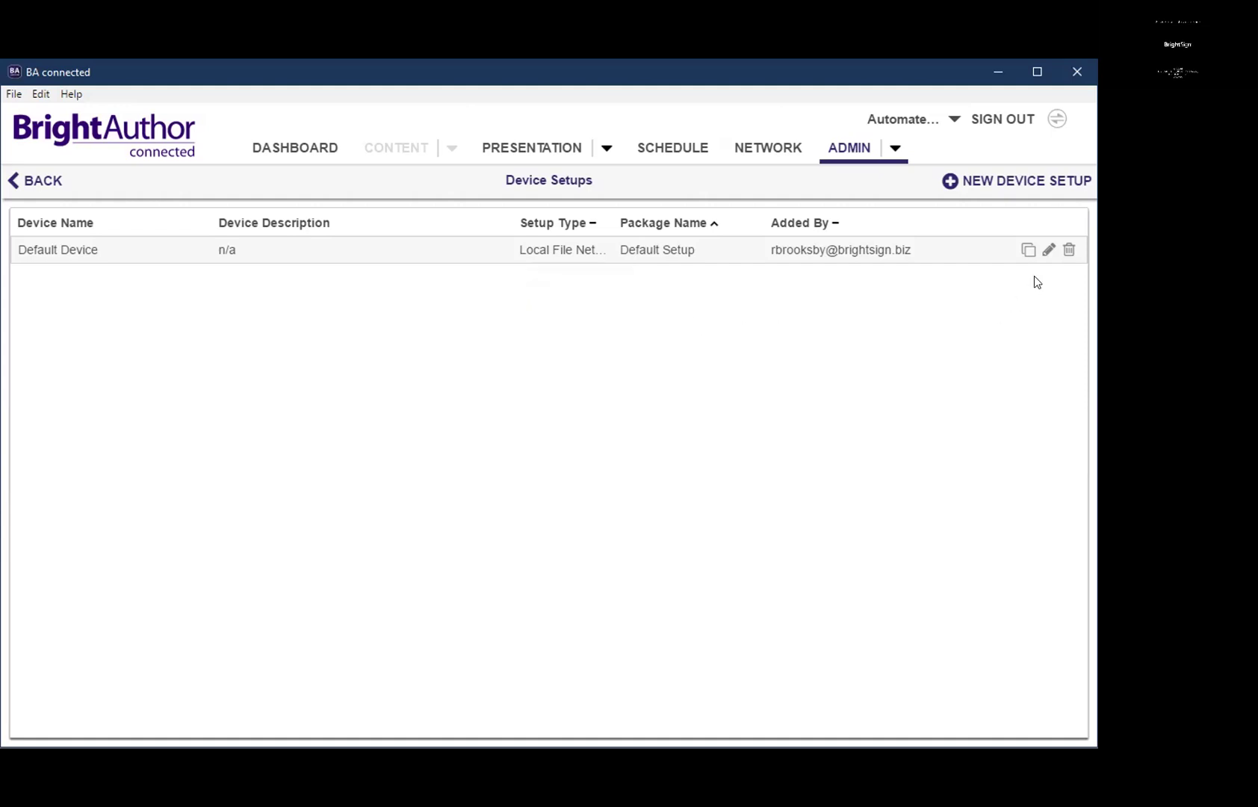
Edit Default Setup to use the player name only and a purple idle screen colour
click(1049, 250)
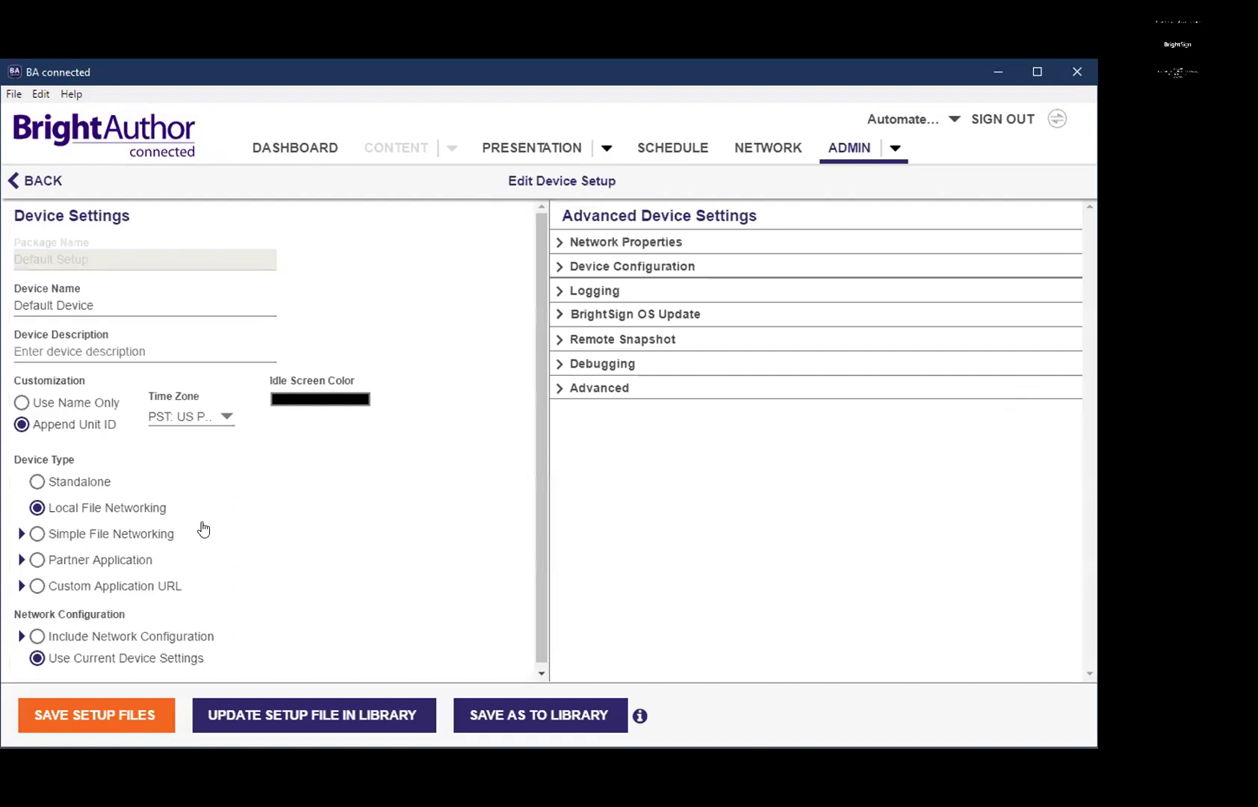
click(34, 405)
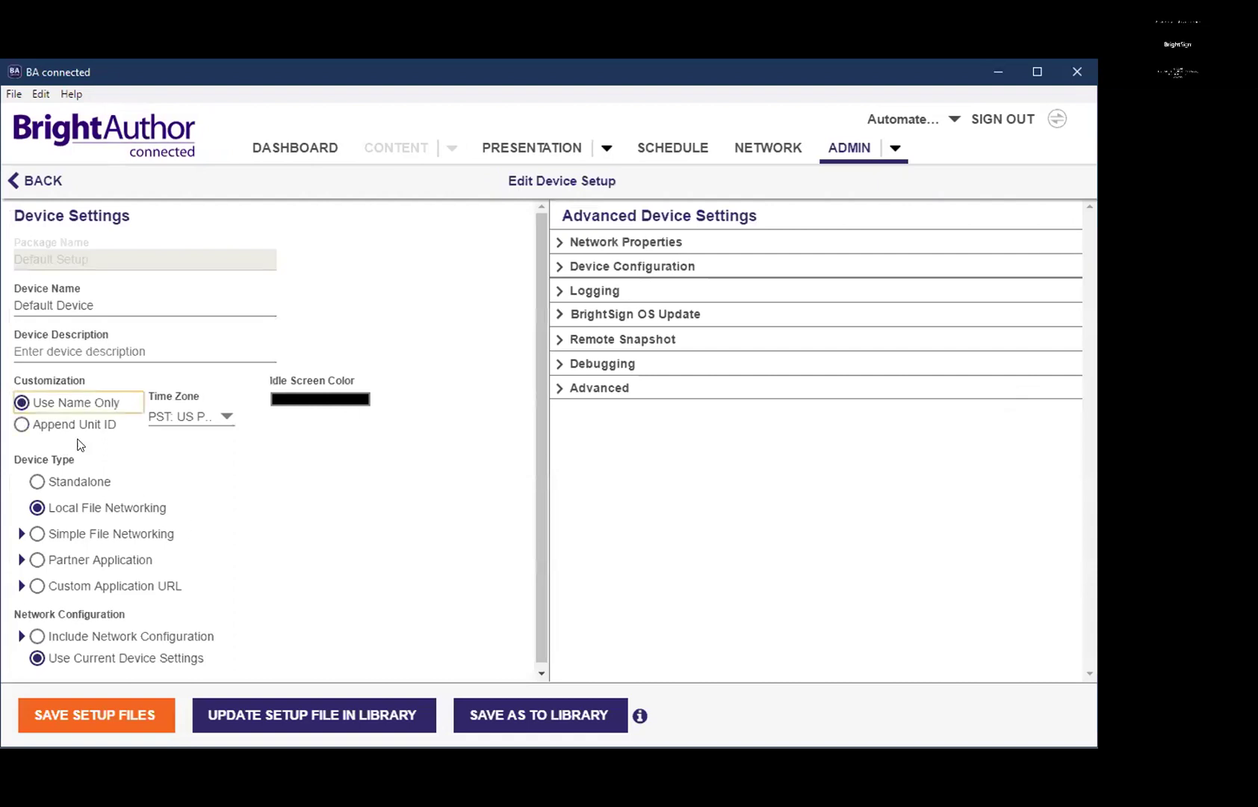
click(312, 403)
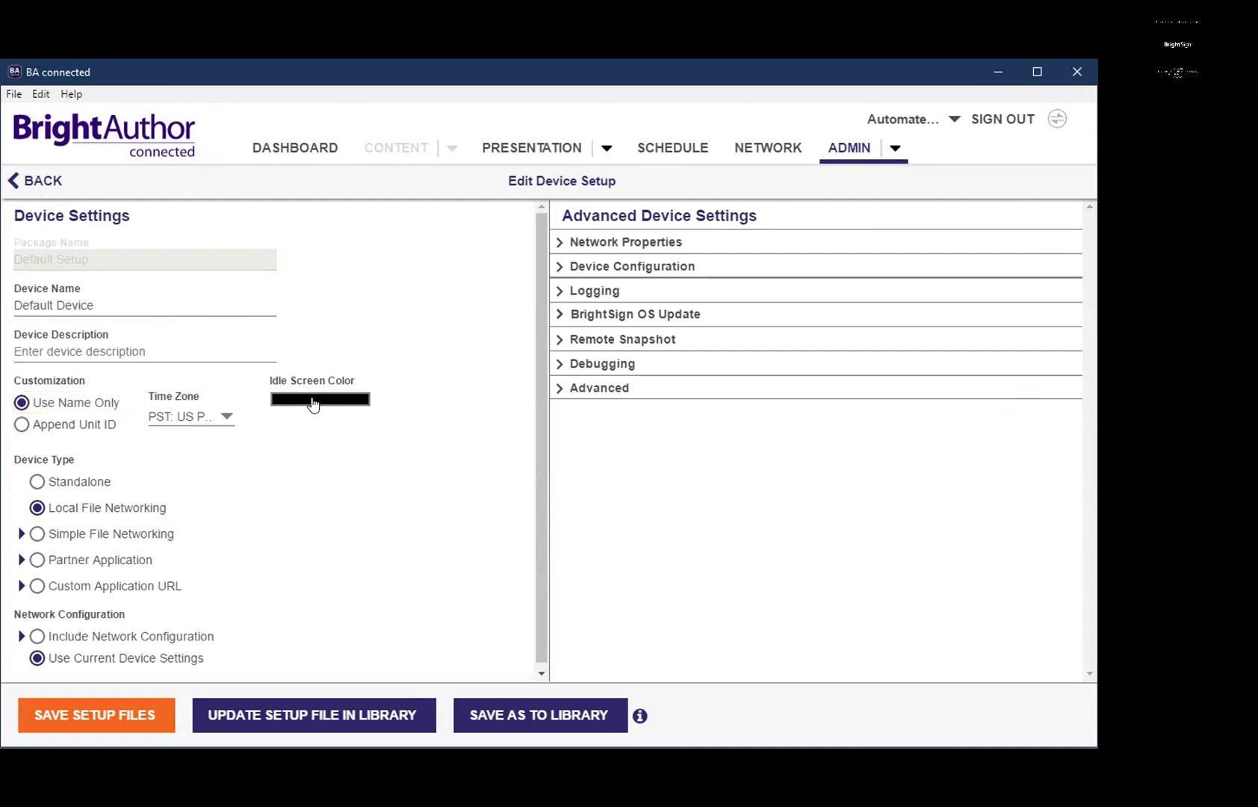
drag(485, 336, 597, 339)
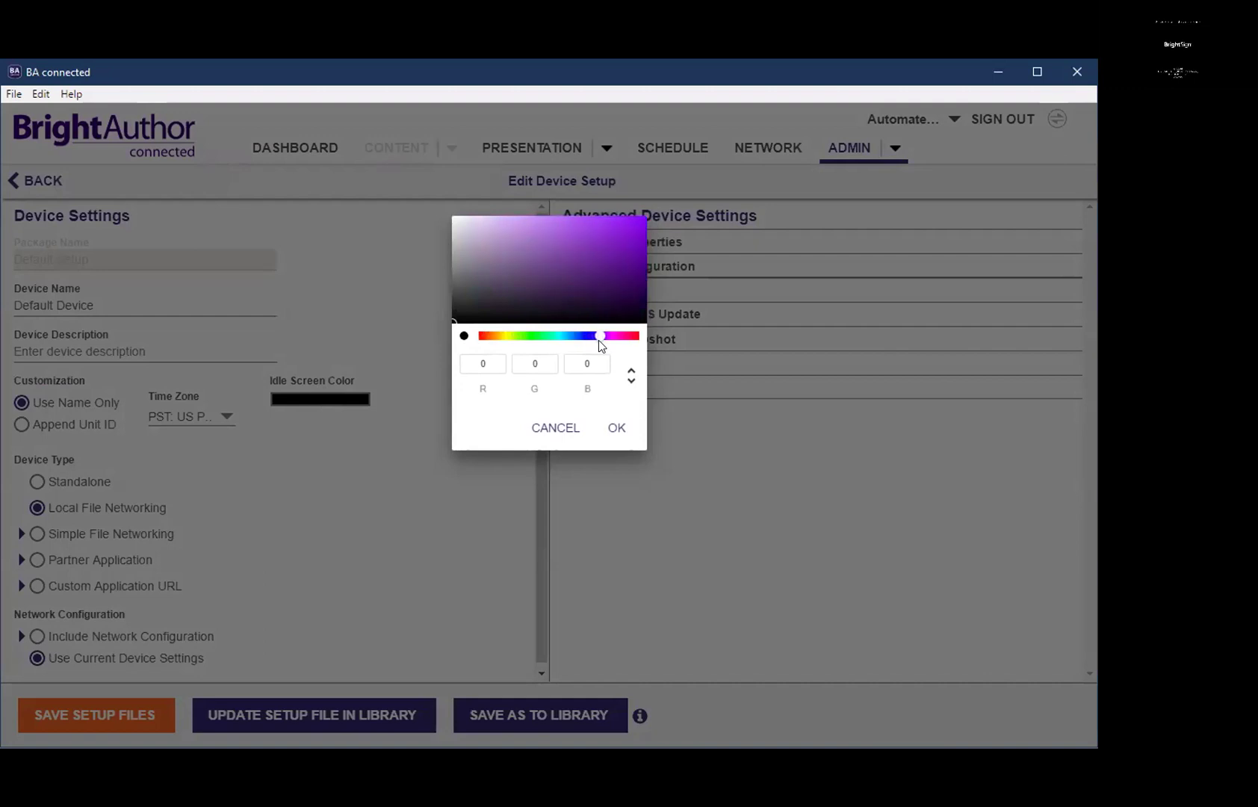
click(588, 253)
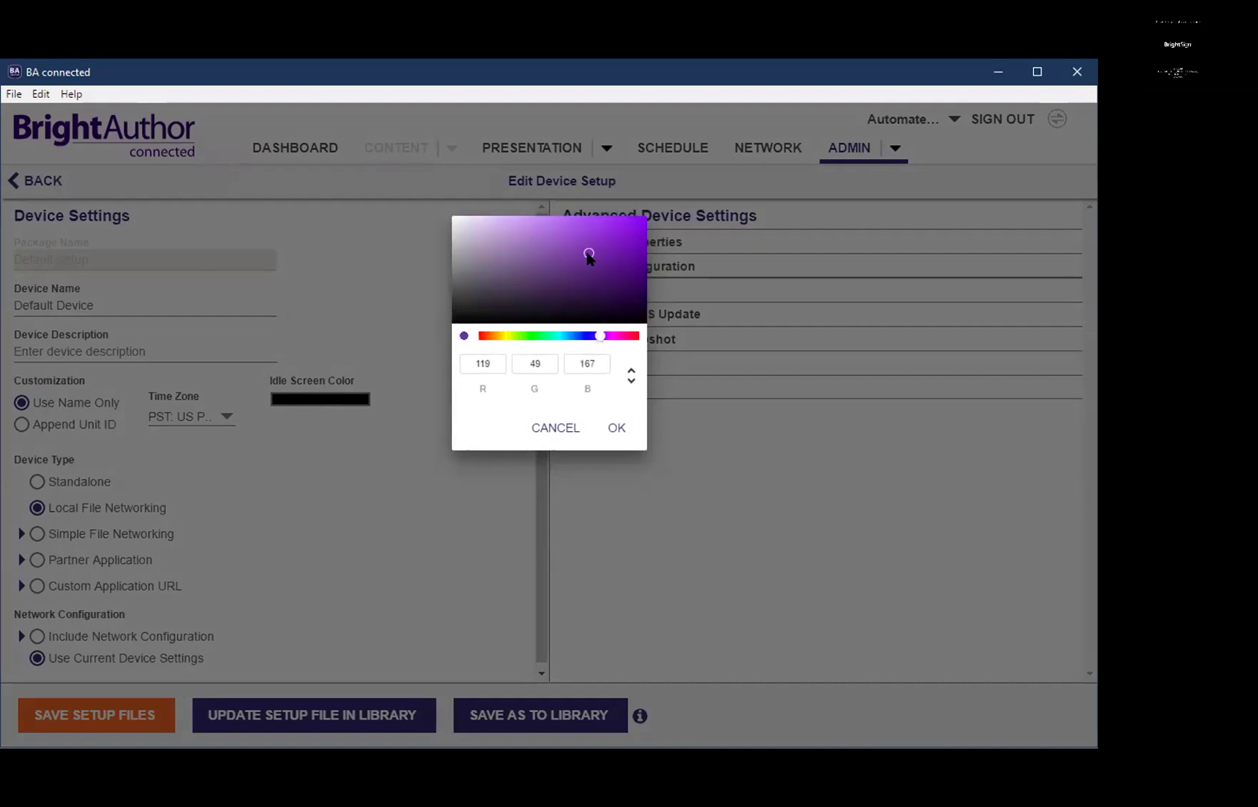
click(611, 427)
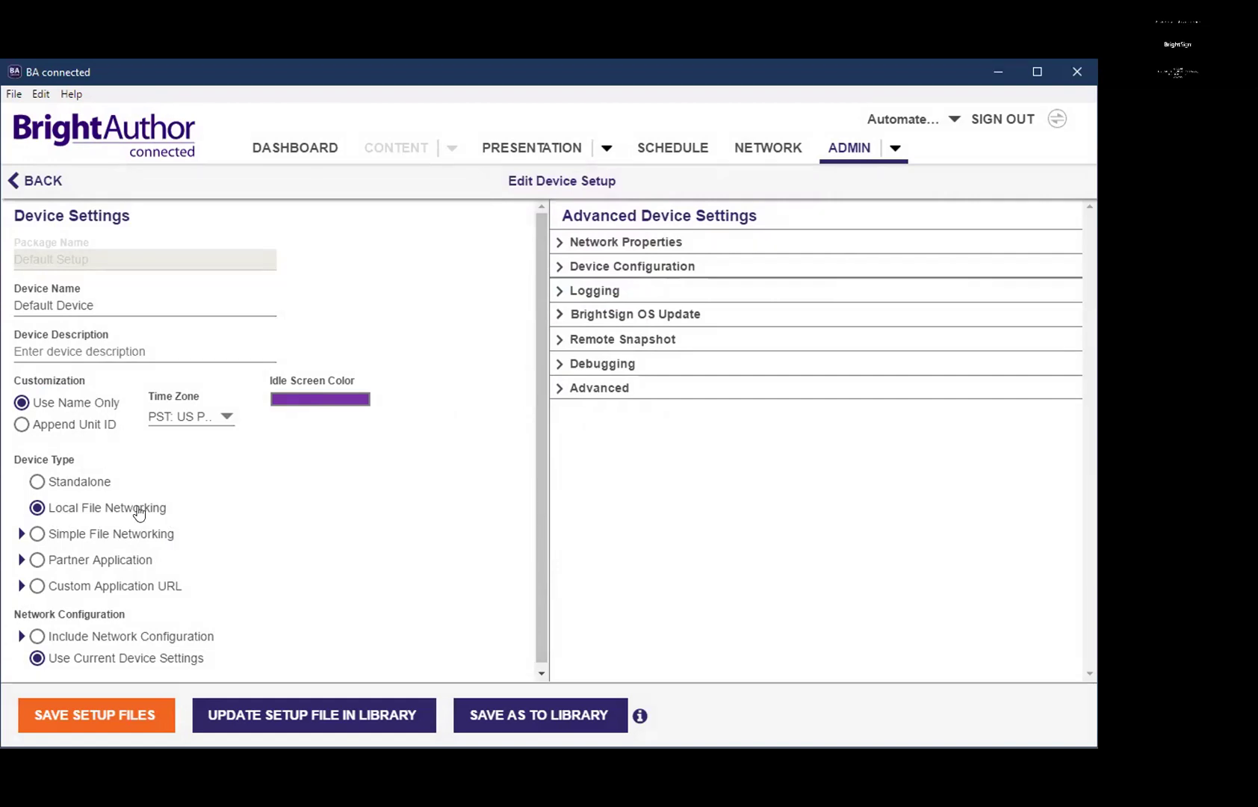
Update the setup file in the library and return to the Admin page
click(308, 713)
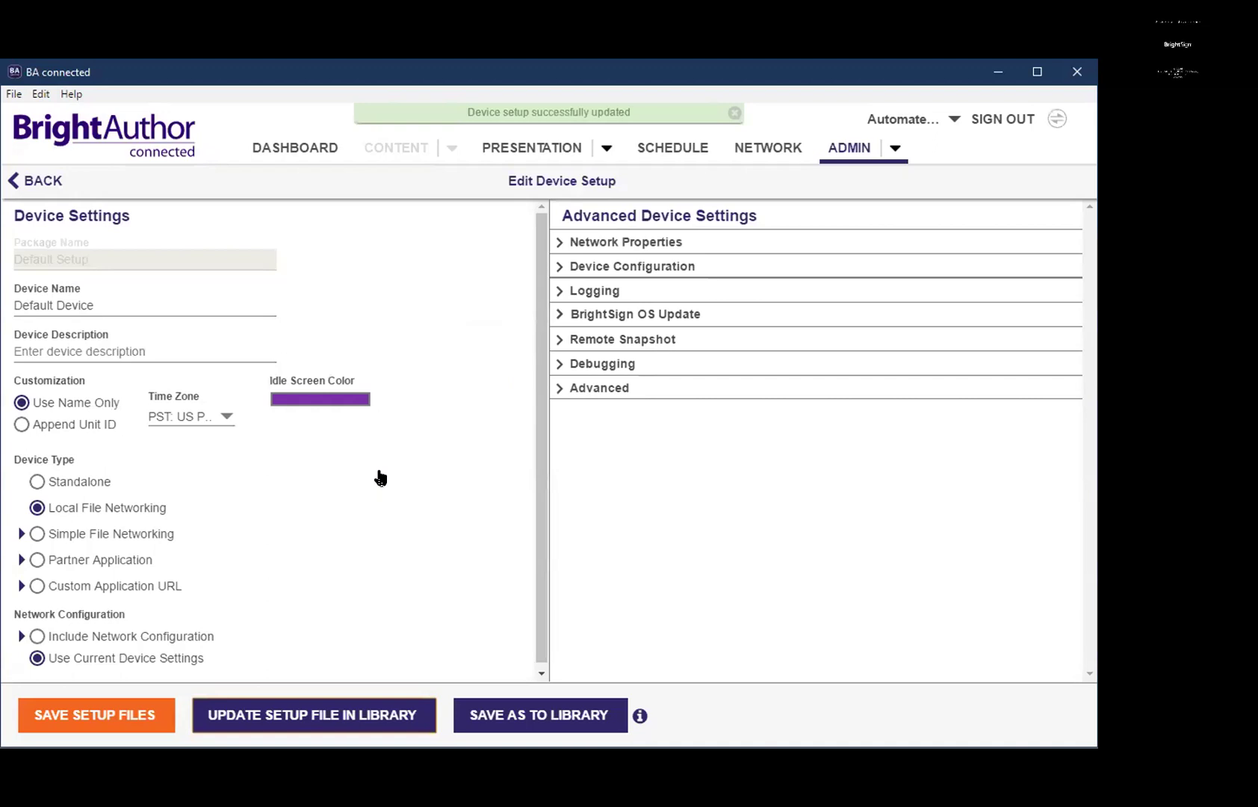
click(733, 113)
click(849, 147)
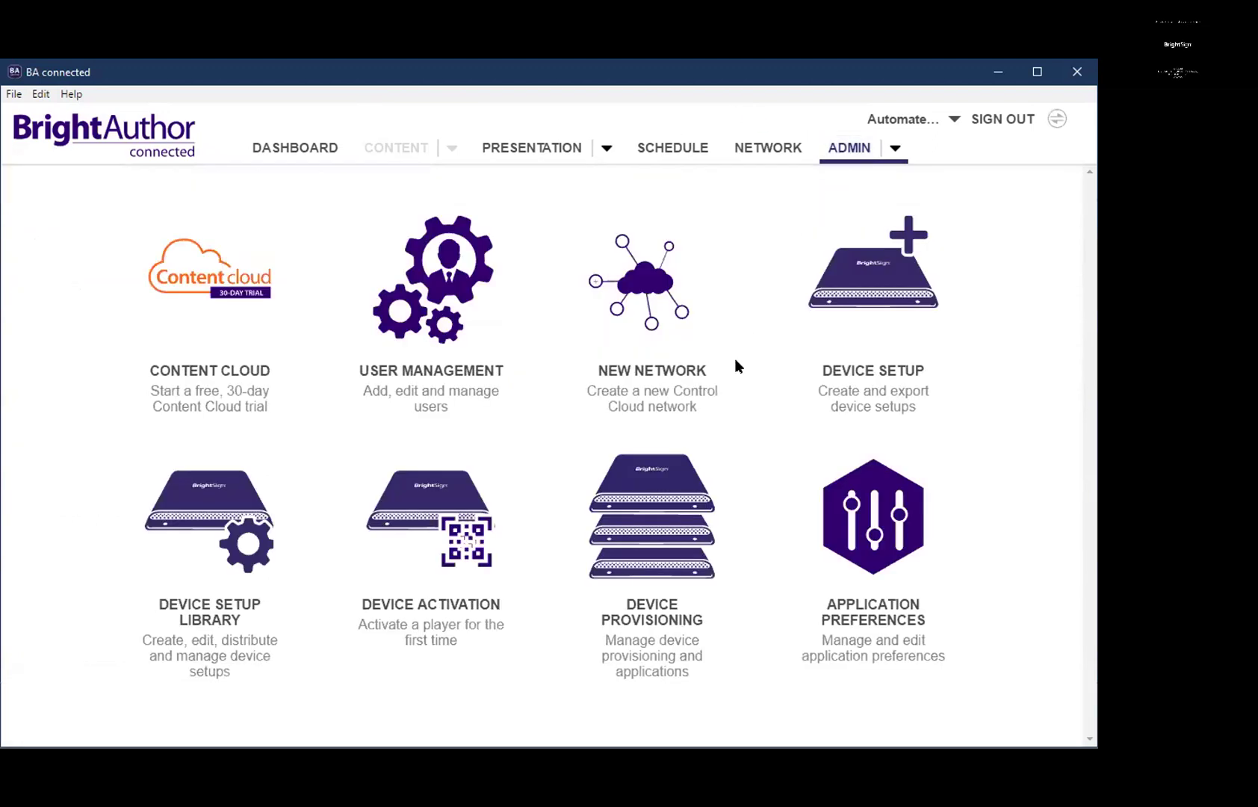
Check My XT1144 in Device Provisioning, then go back to the Dashboard
click(648, 509)
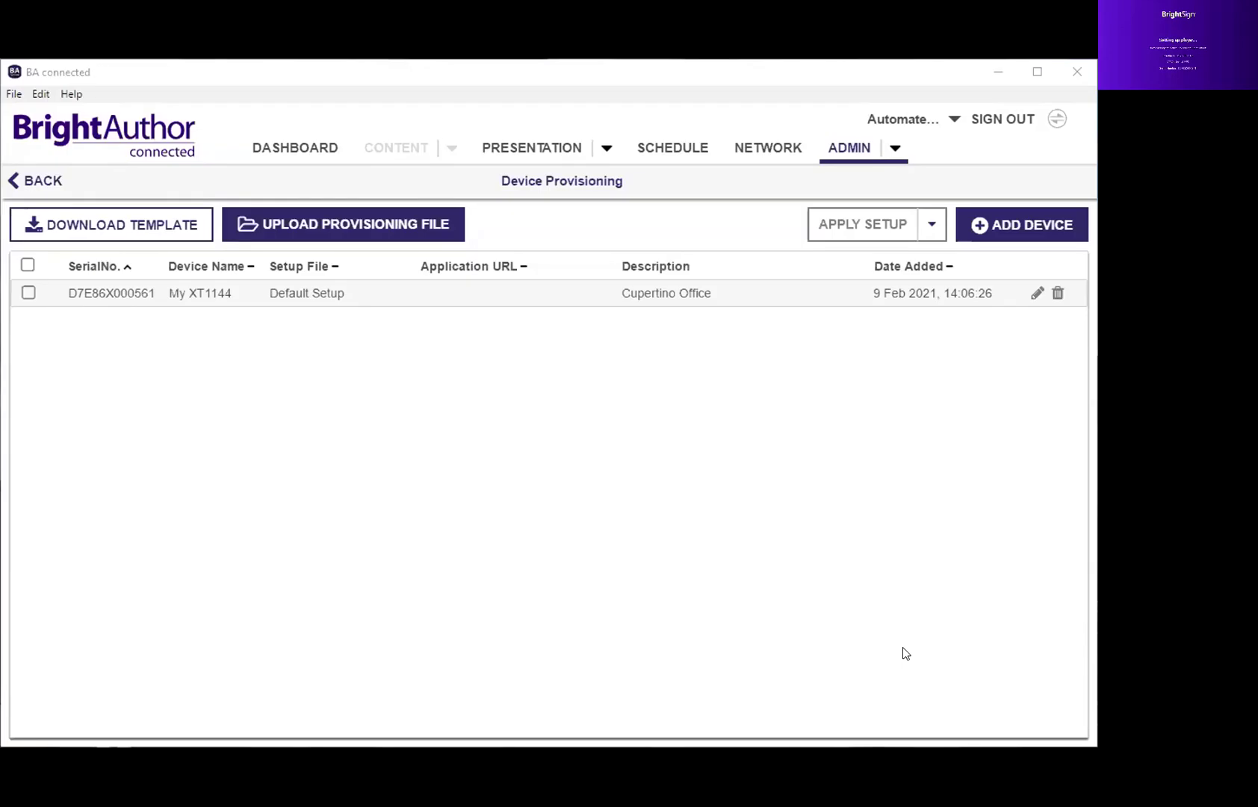
click(303, 151)
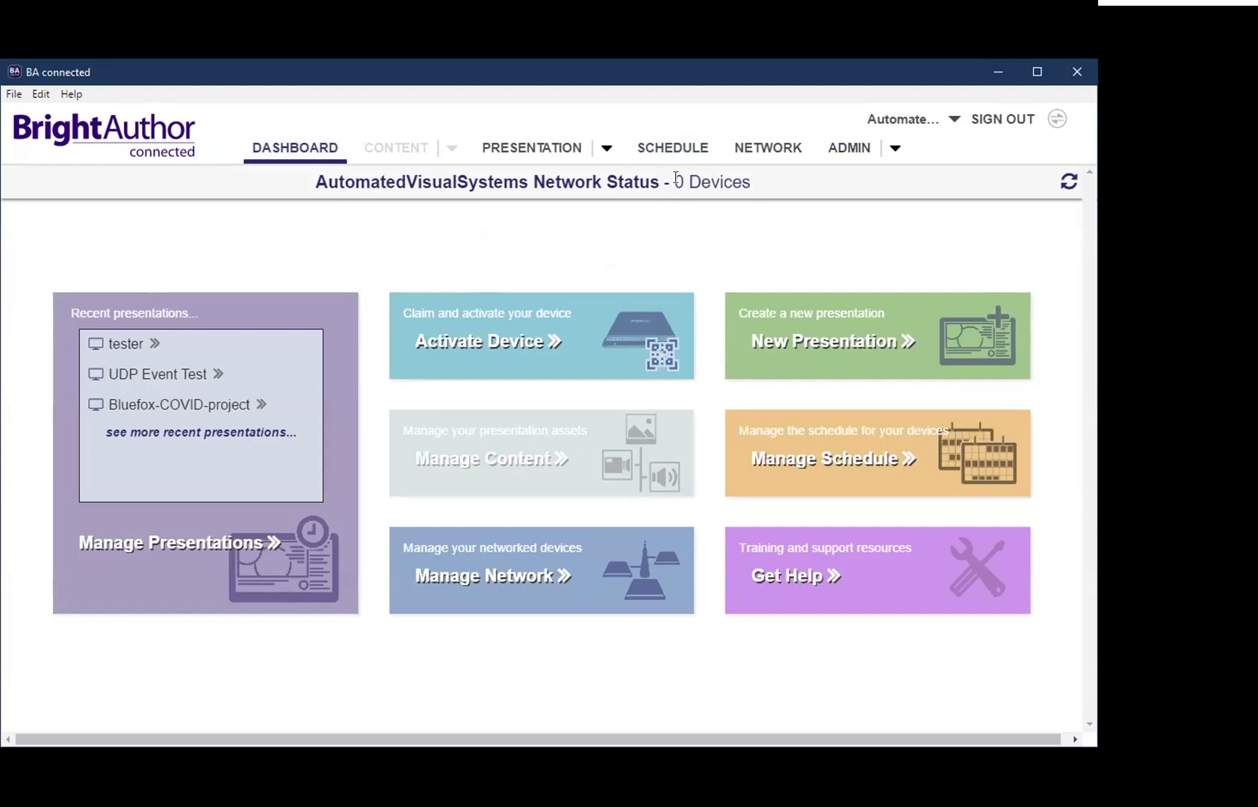
Refresh the network status until it reports 1 device at 100% Status OK
click(1069, 182)
click(1068, 181)
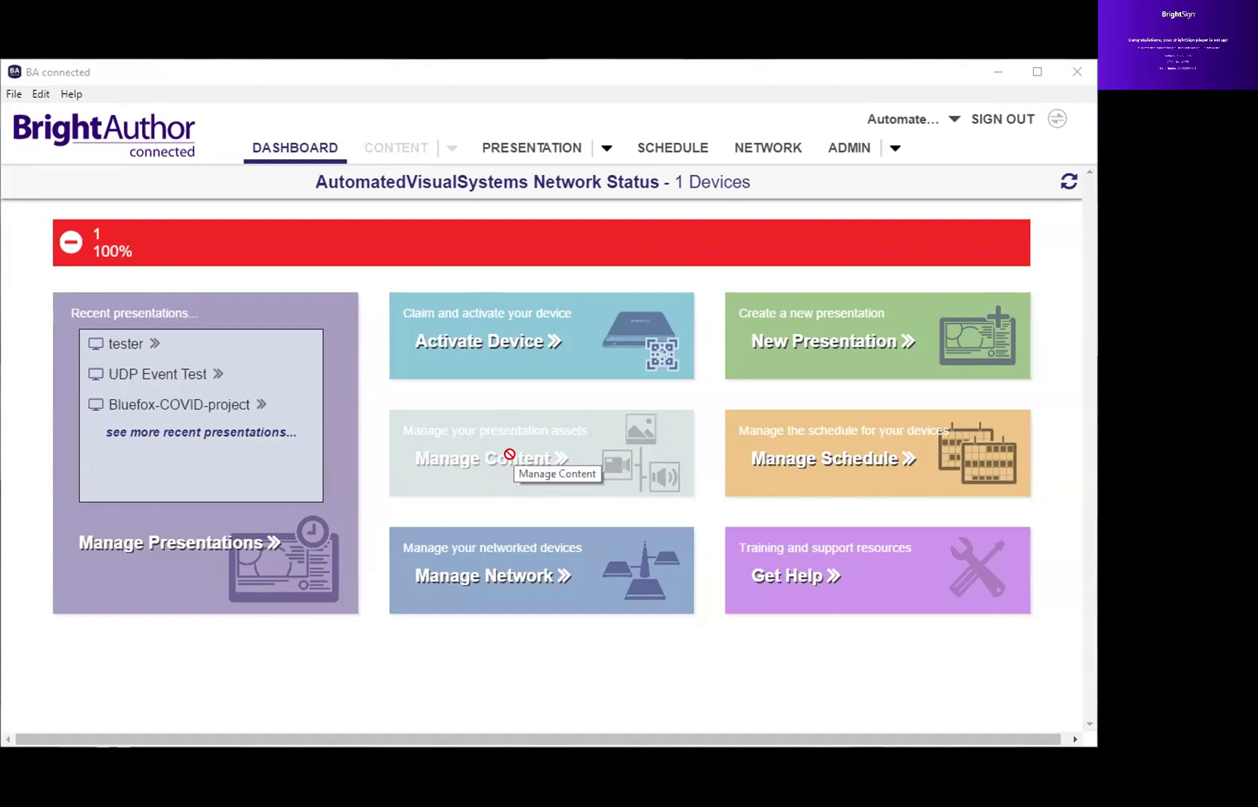
click(1060, 184)
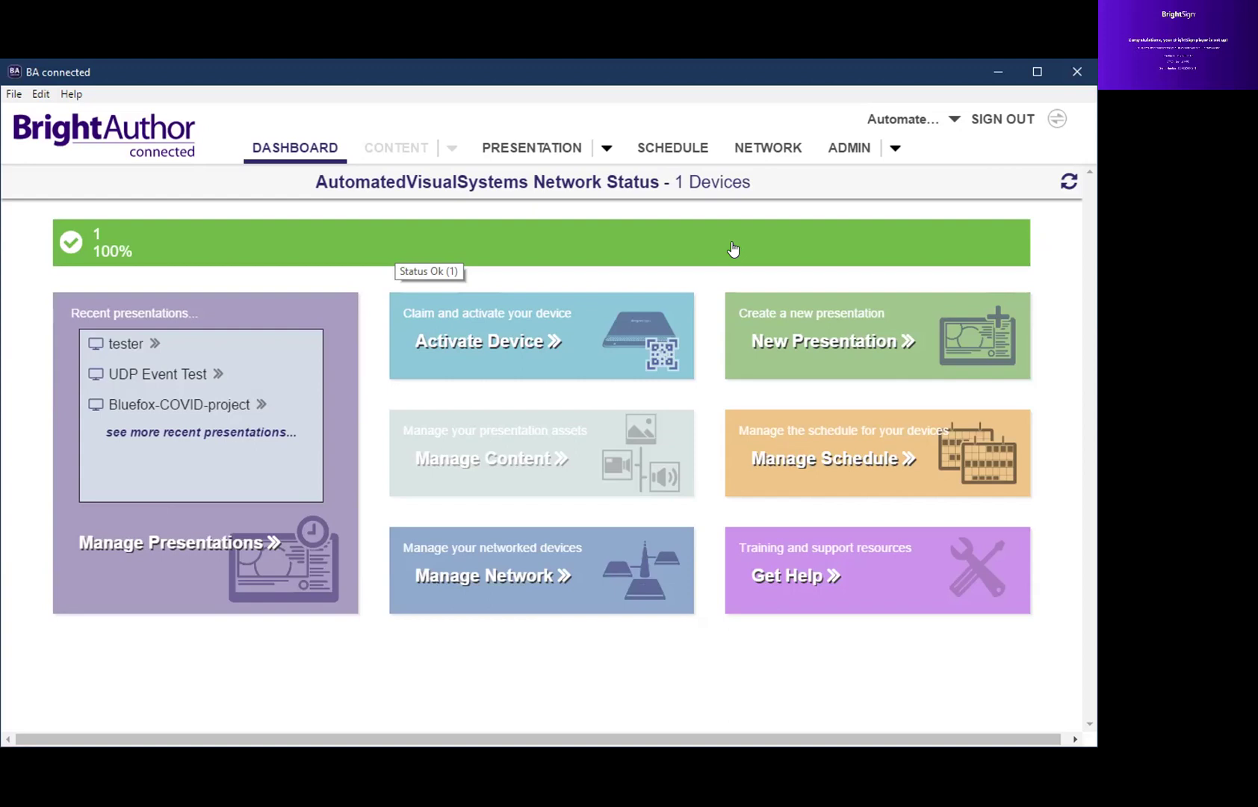
Create a new presentation named New Setup
click(854, 333)
click(375, 270)
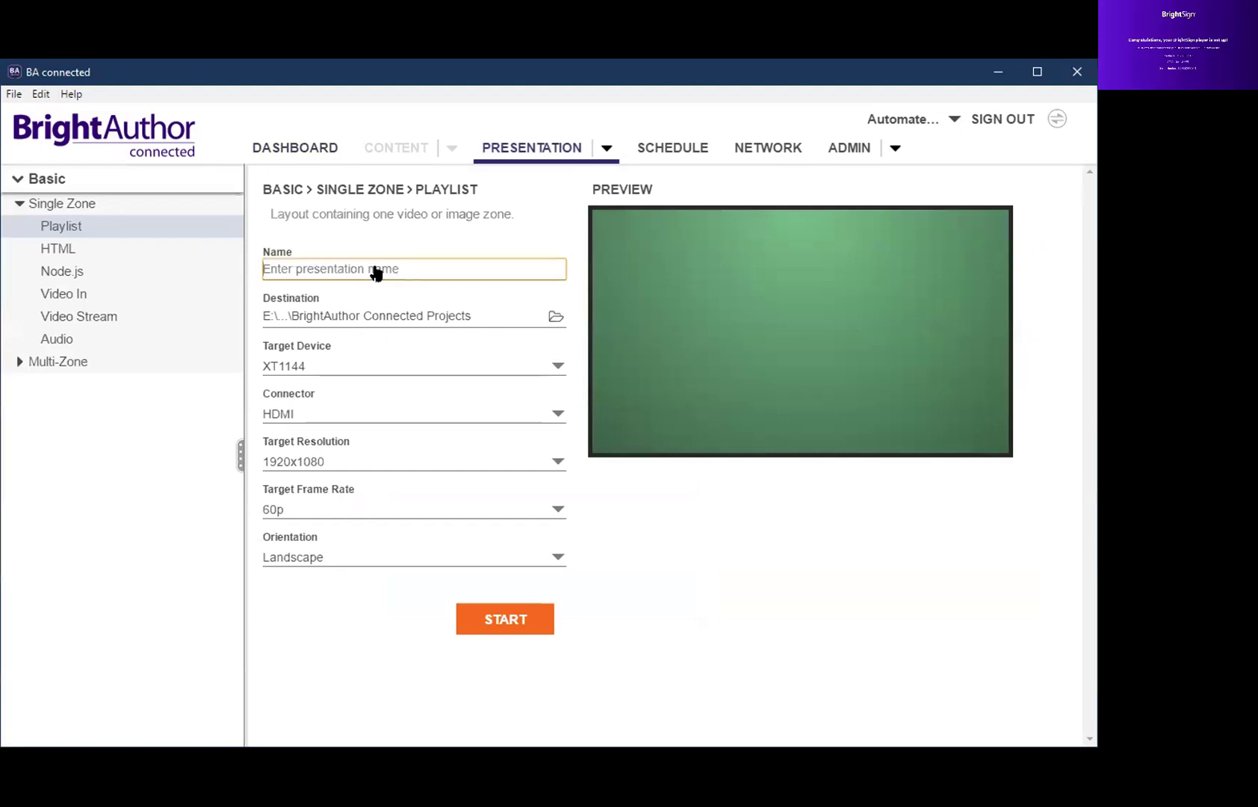
text(New Setup)
click(489, 619)
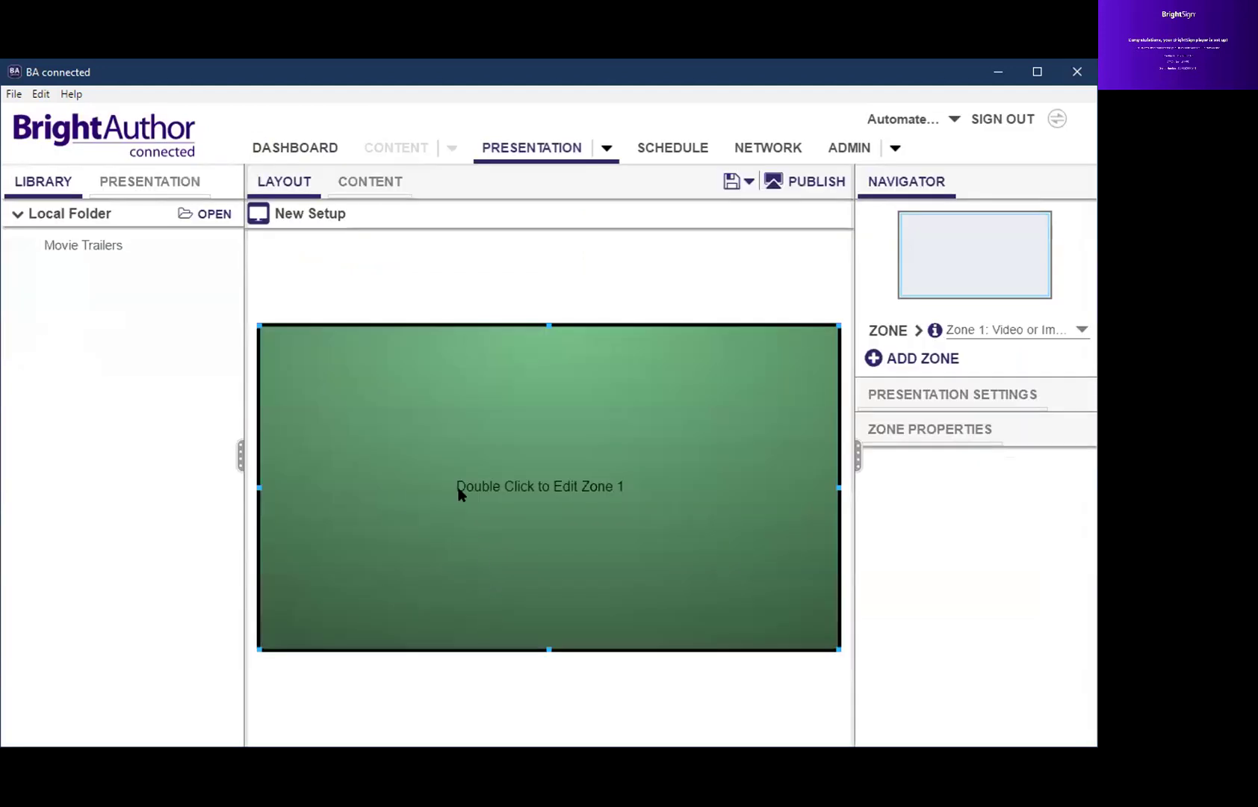
Add the Resized Graphics folder to the library and place The Bridge 16x9_resized.png in Zone 1
click(366, 174)
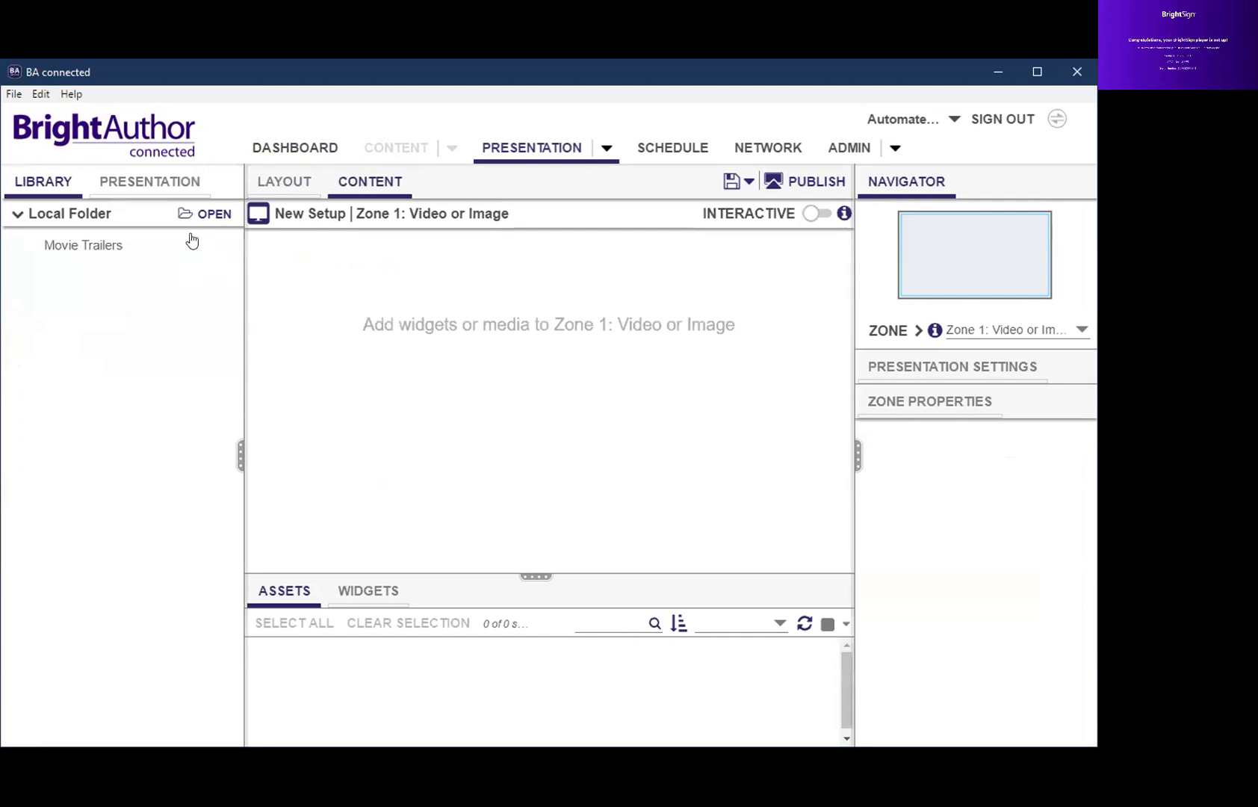
click(214, 216)
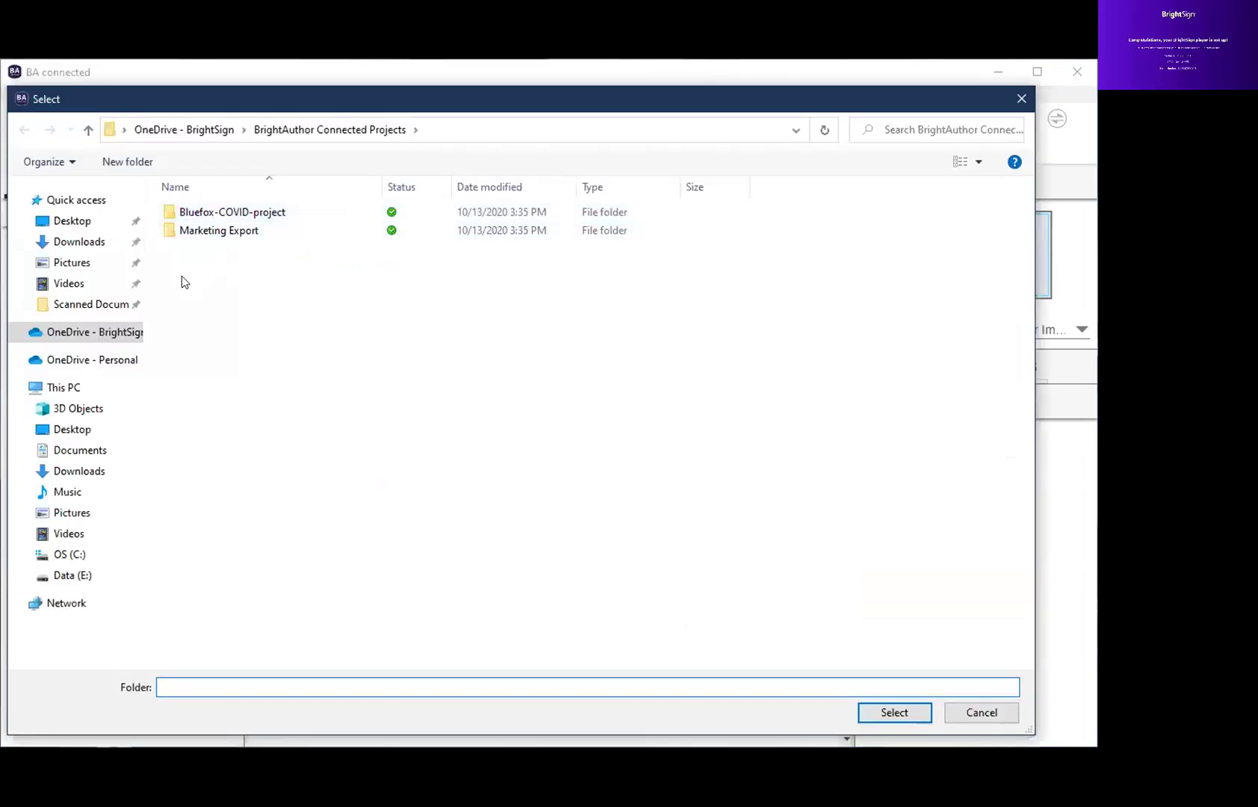
click(82, 263)
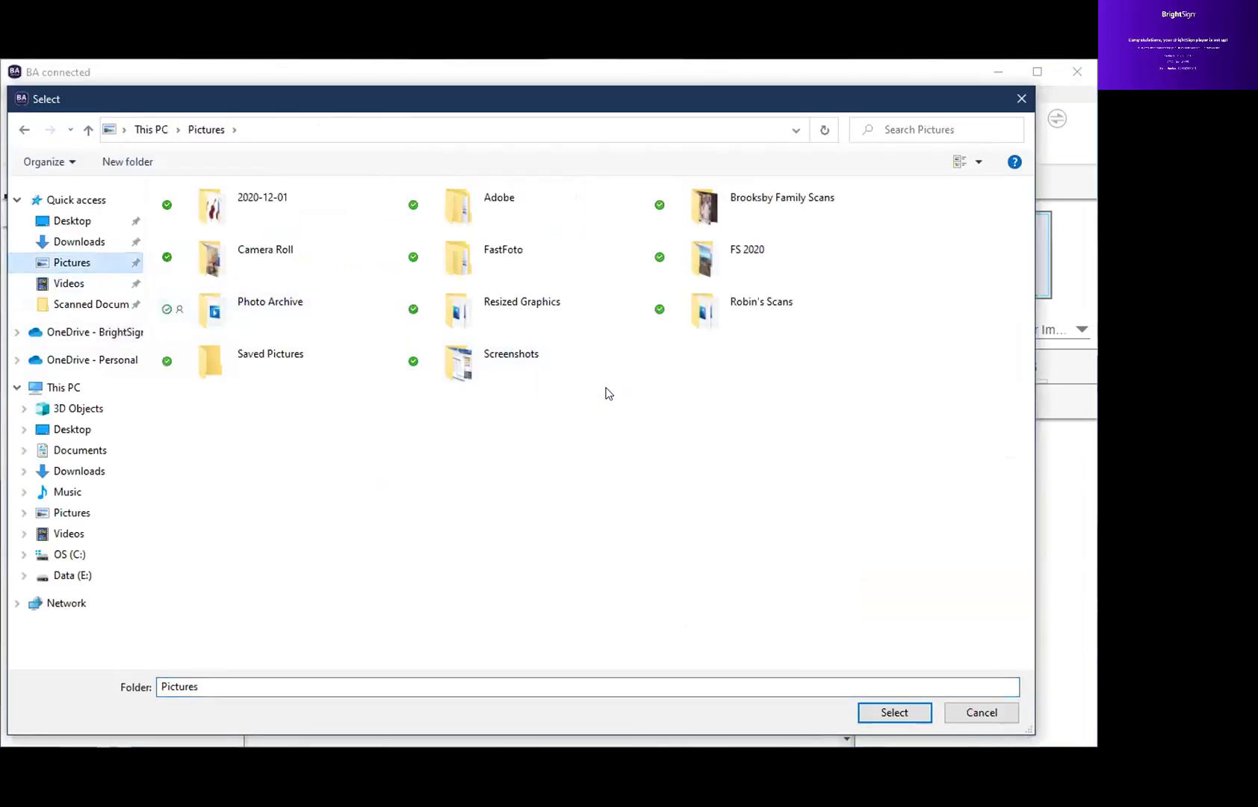
double_click(547, 318)
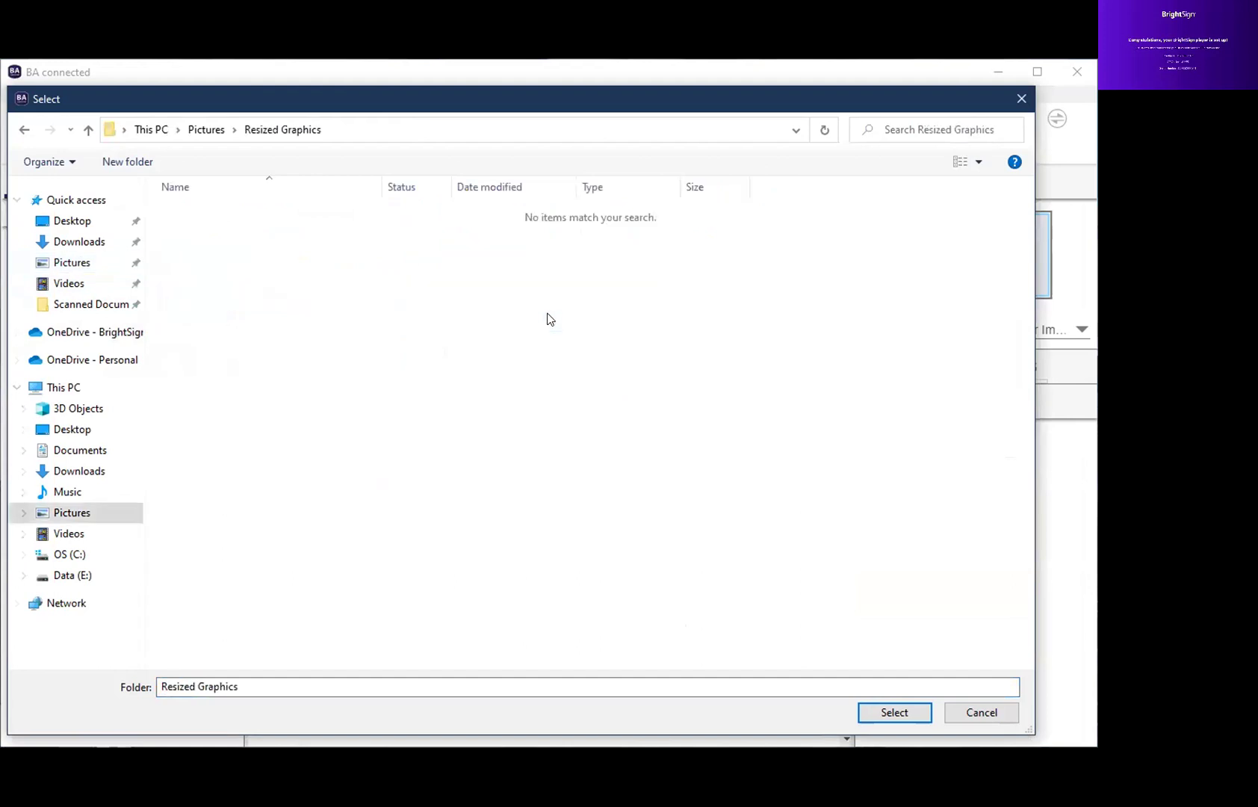
click(894, 712)
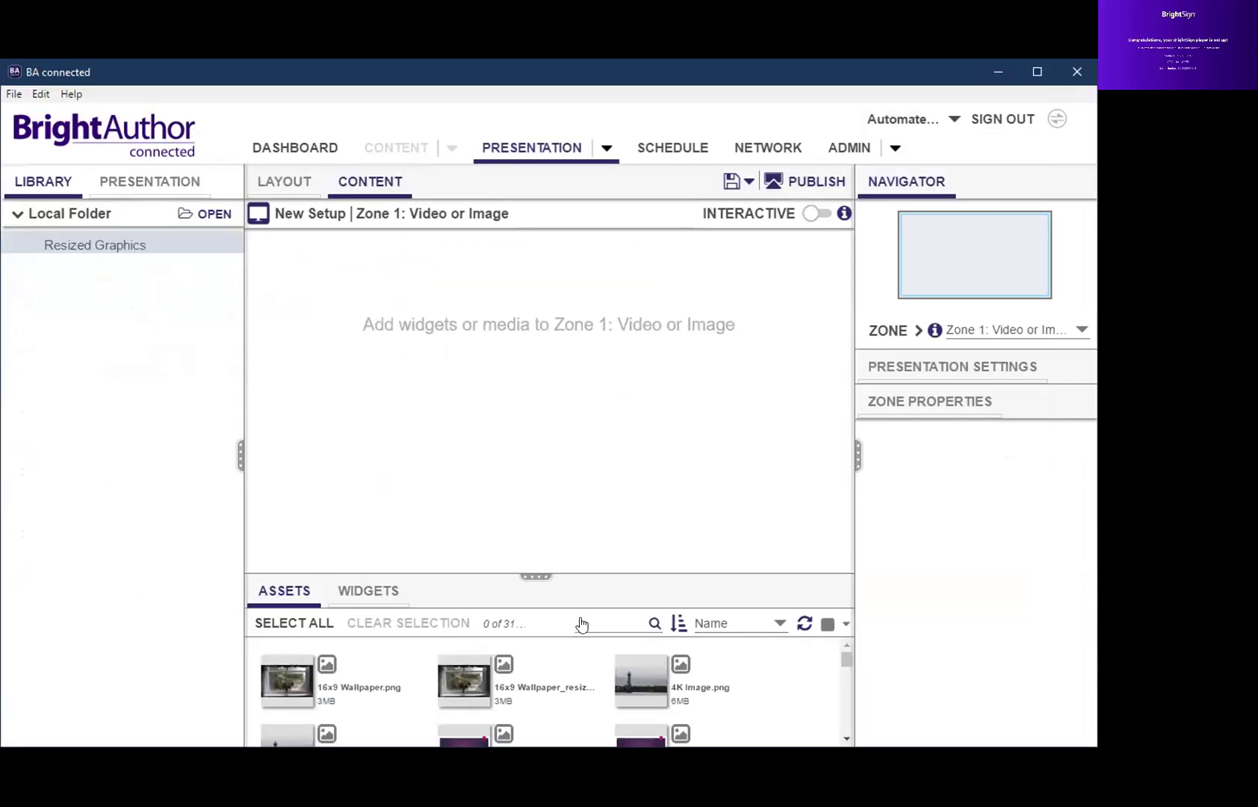
drag(535, 575, 533, 465)
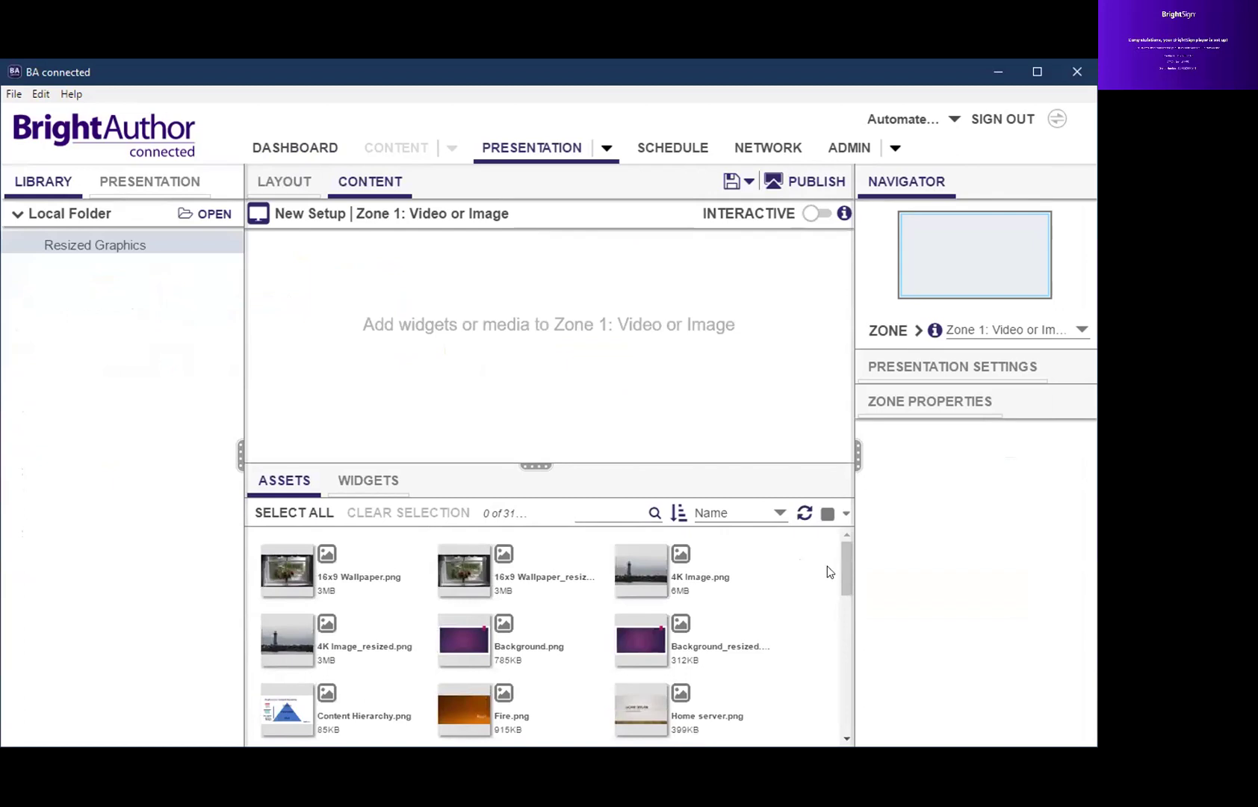
drag(840, 579, 825, 719)
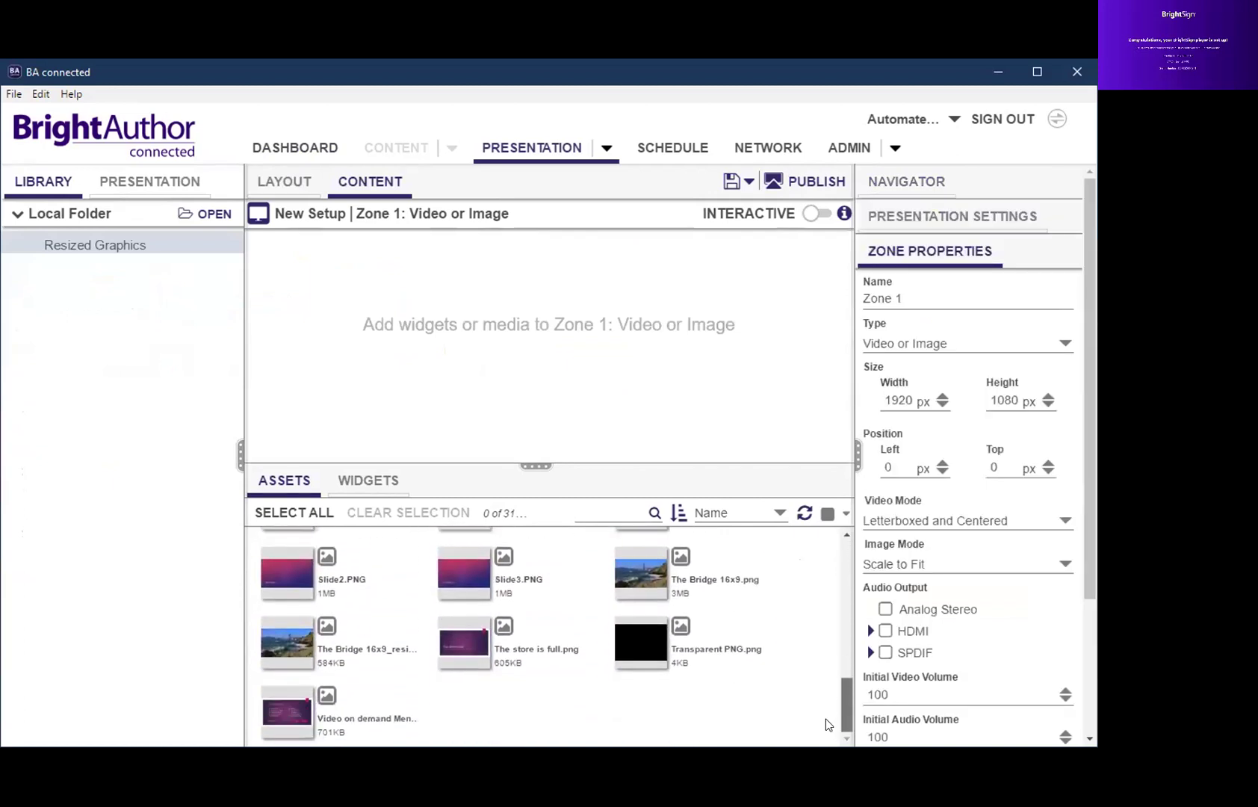
click(300, 637)
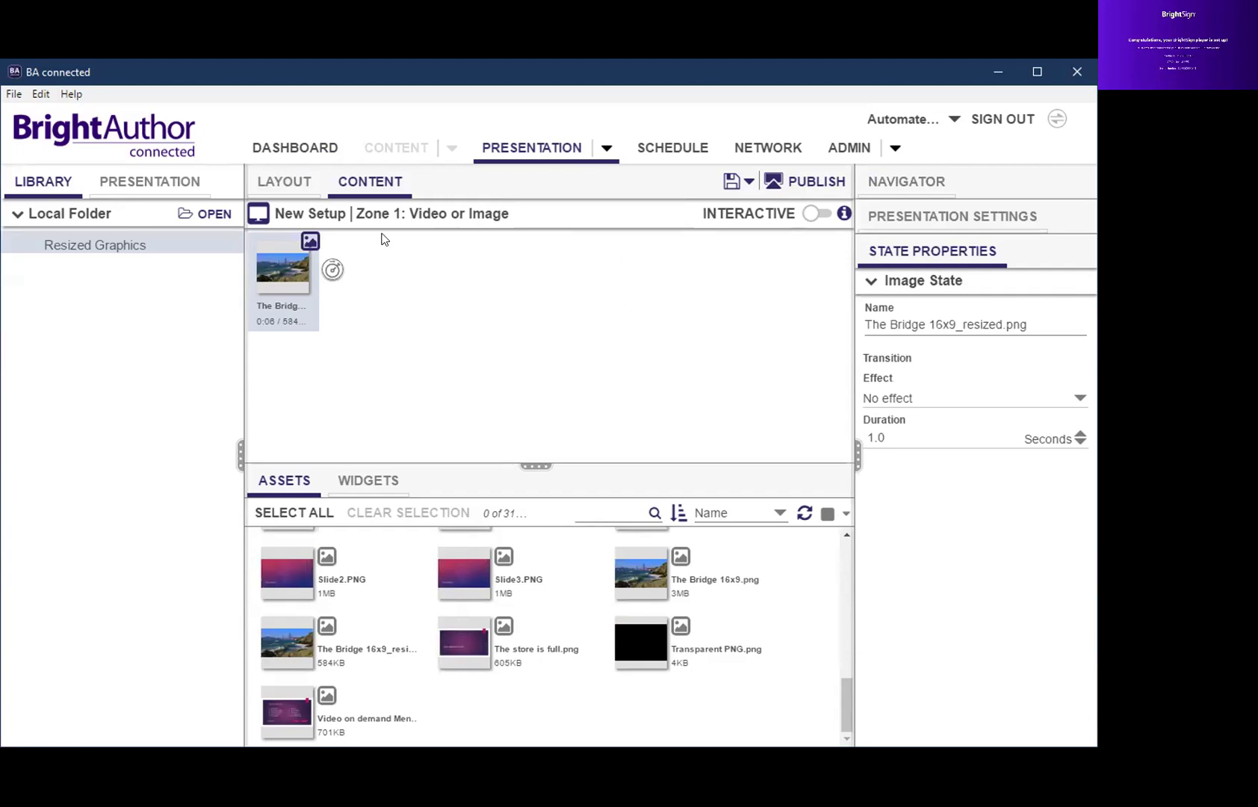
Save the New Setup presentation from the toolbar
click(731, 182)
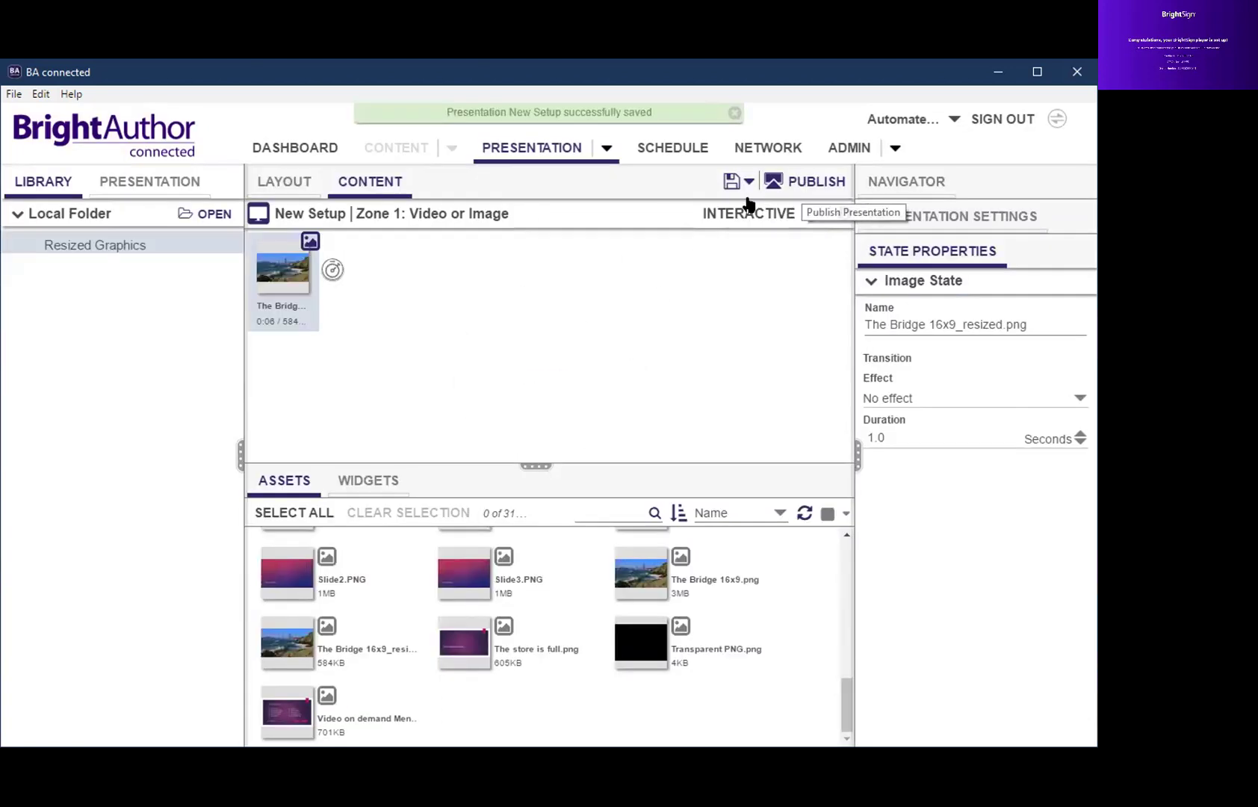
Switch to the Schedule view and check My XT1144's IP address
click(662, 151)
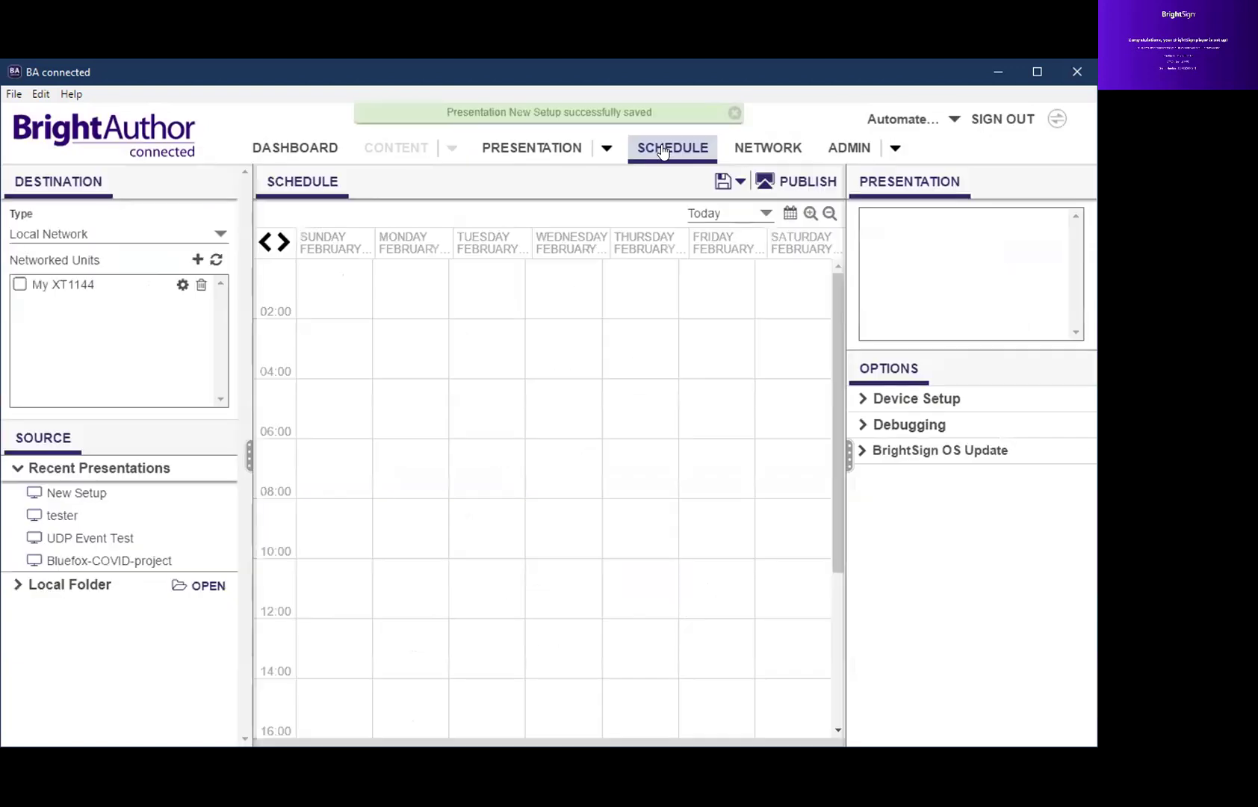
mouse_move(55, 290)
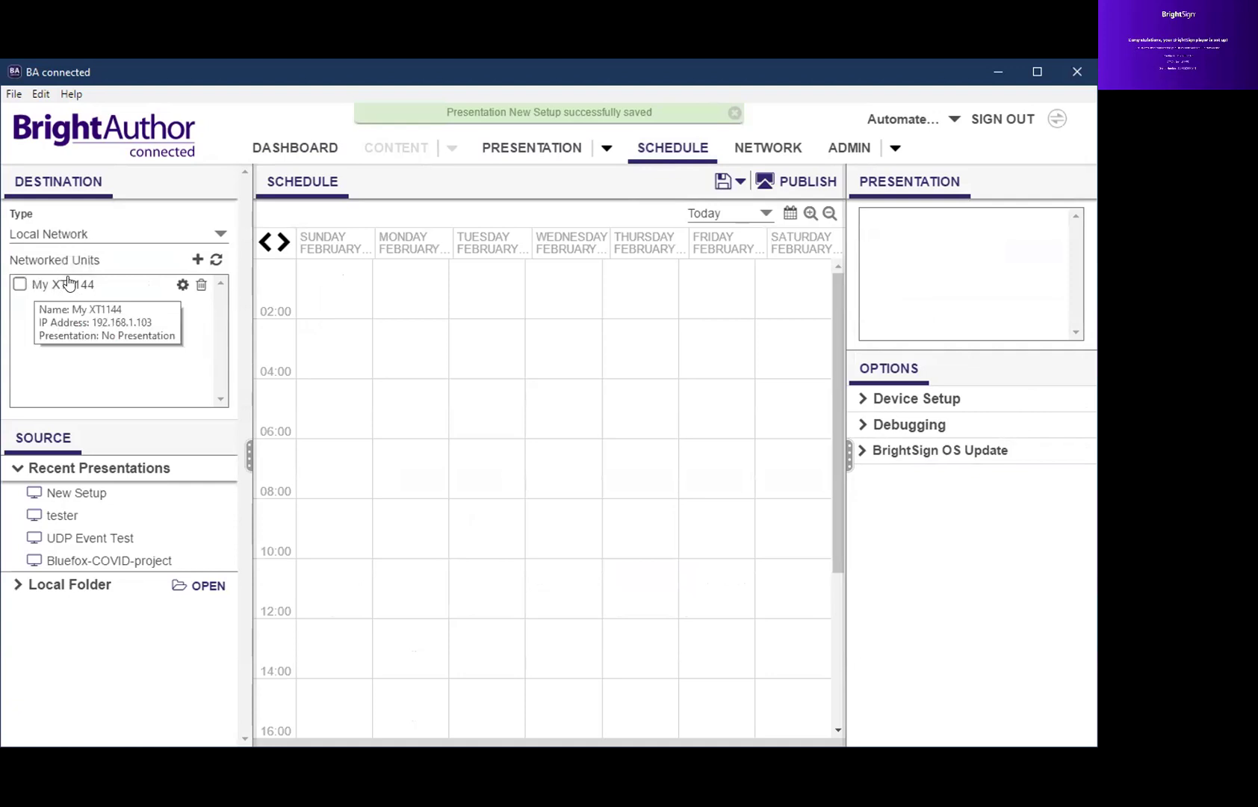
Remove My XT1144 and re-add it as a networked unit at IP 192.168.1.103
click(200, 285)
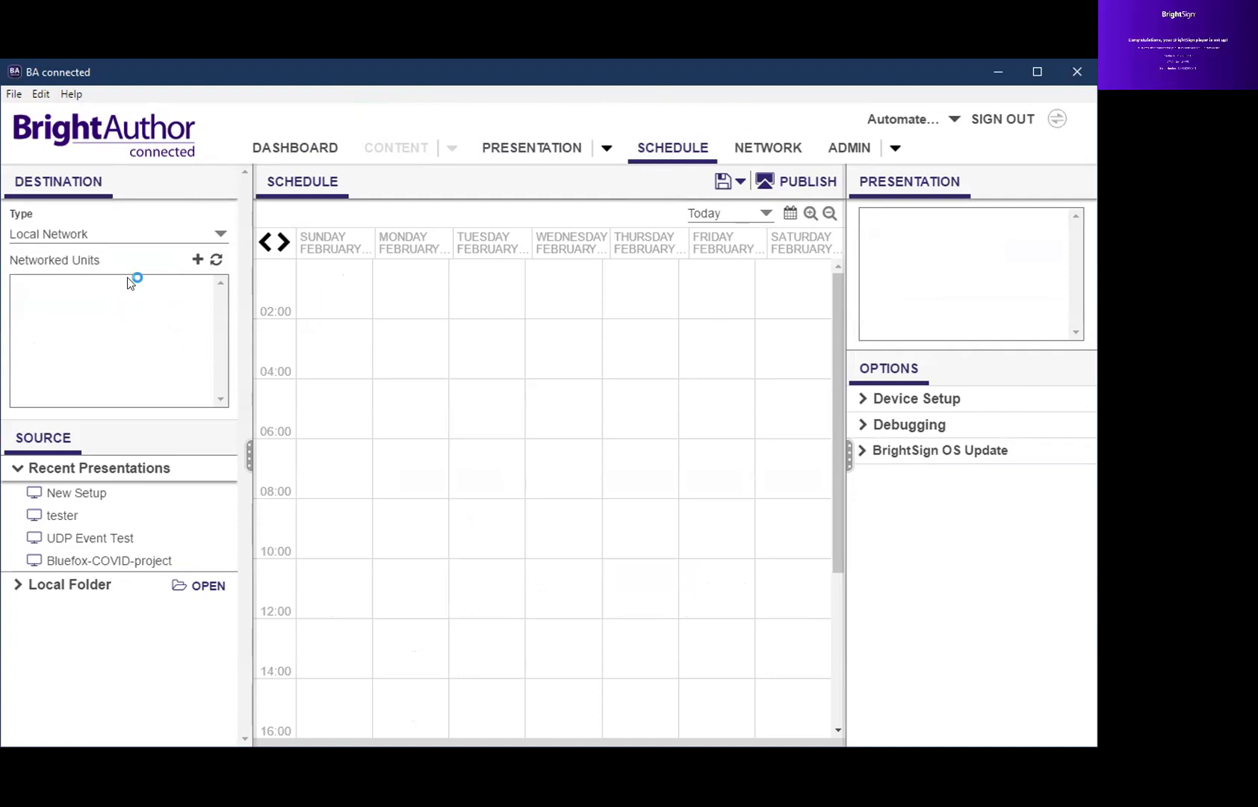
click(197, 259)
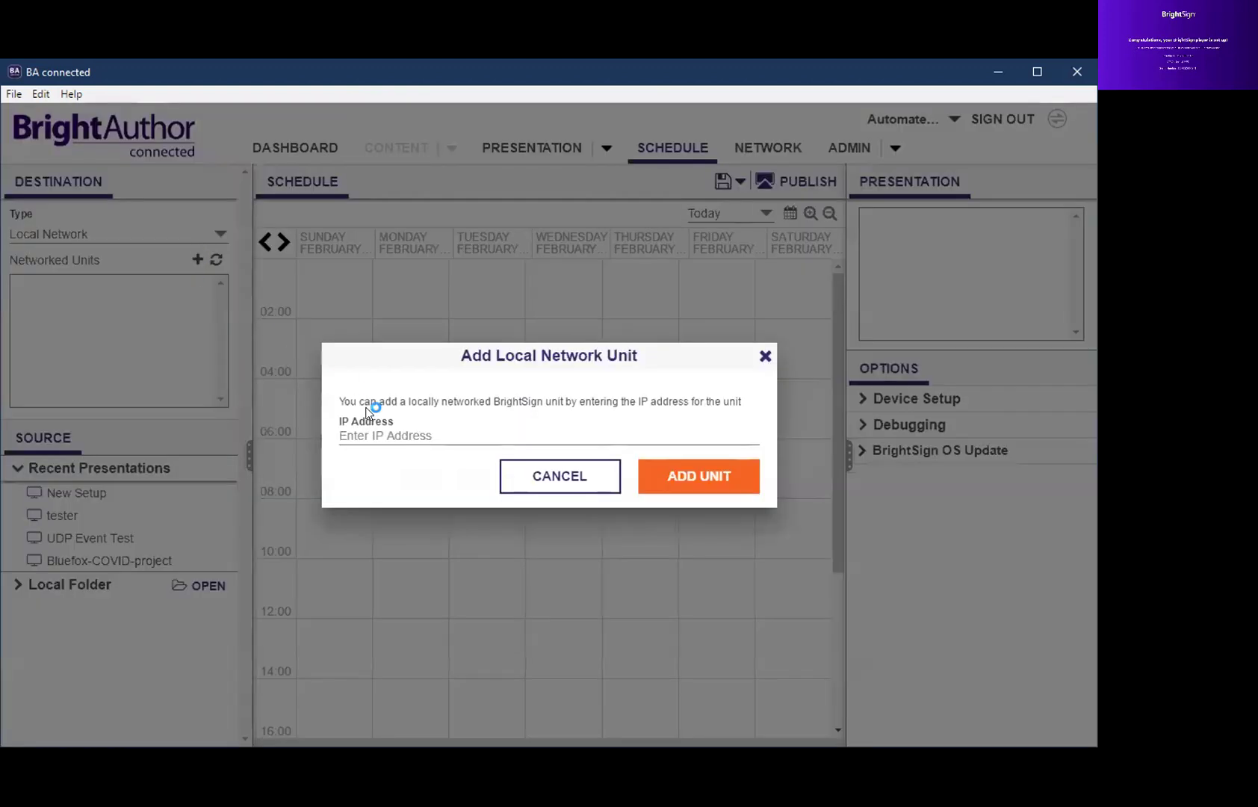
click(386, 439)
text(19)
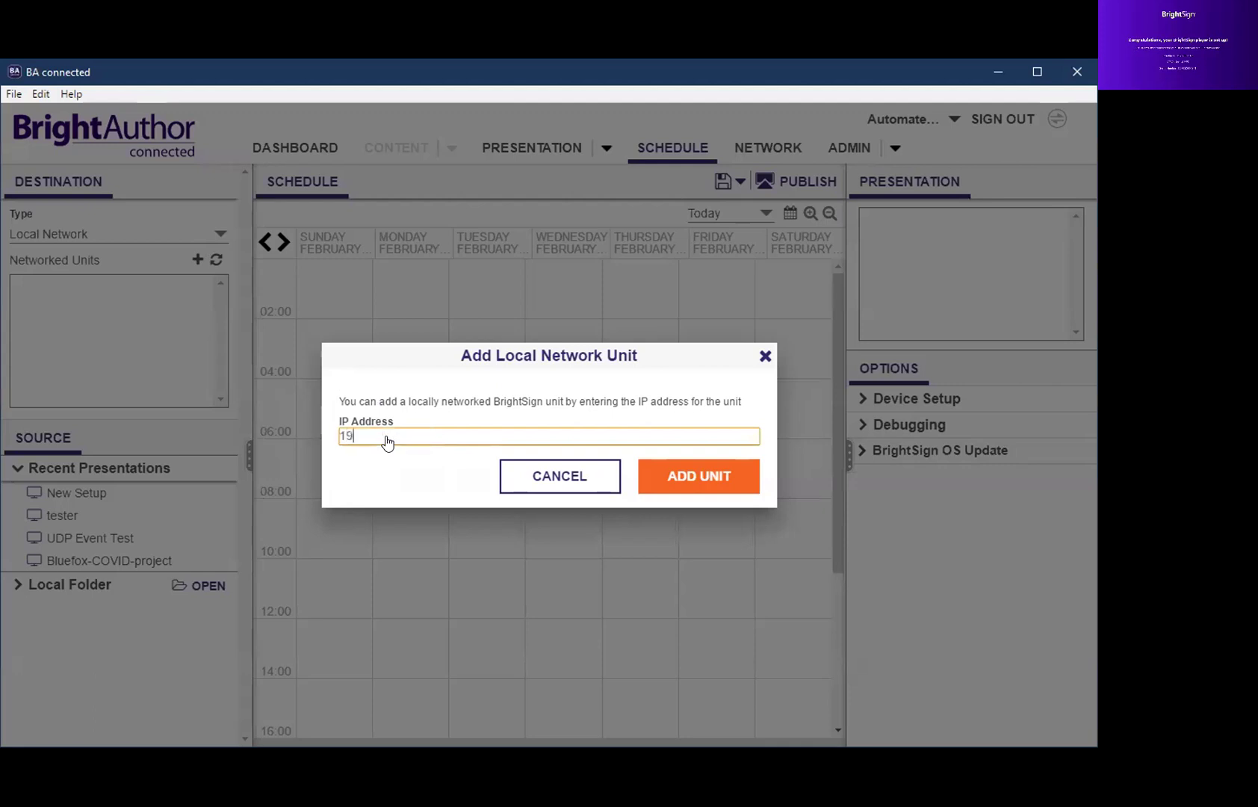
text(2.168.1.103)
click(673, 475)
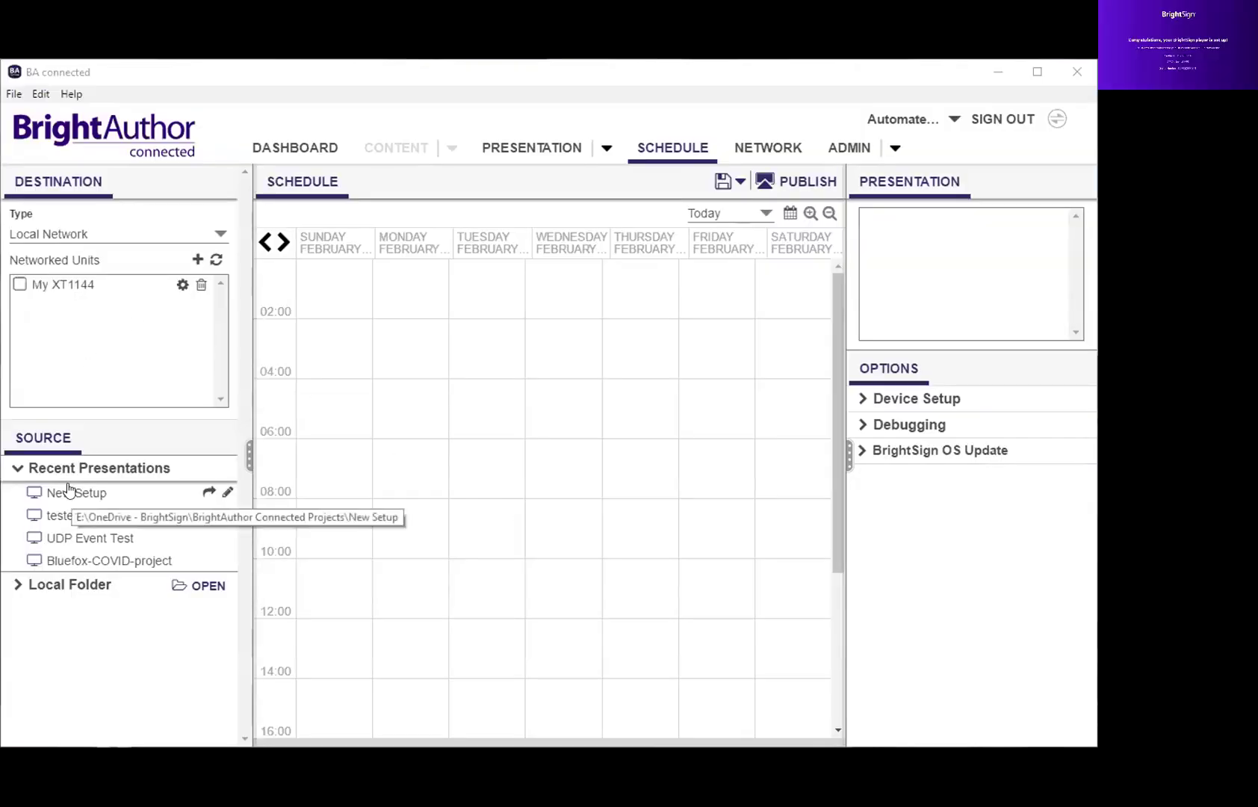
Schedule New Setup active all day, every day (00:00–23:59) and publish it to My XT1144
drag(68, 489, 552, 478)
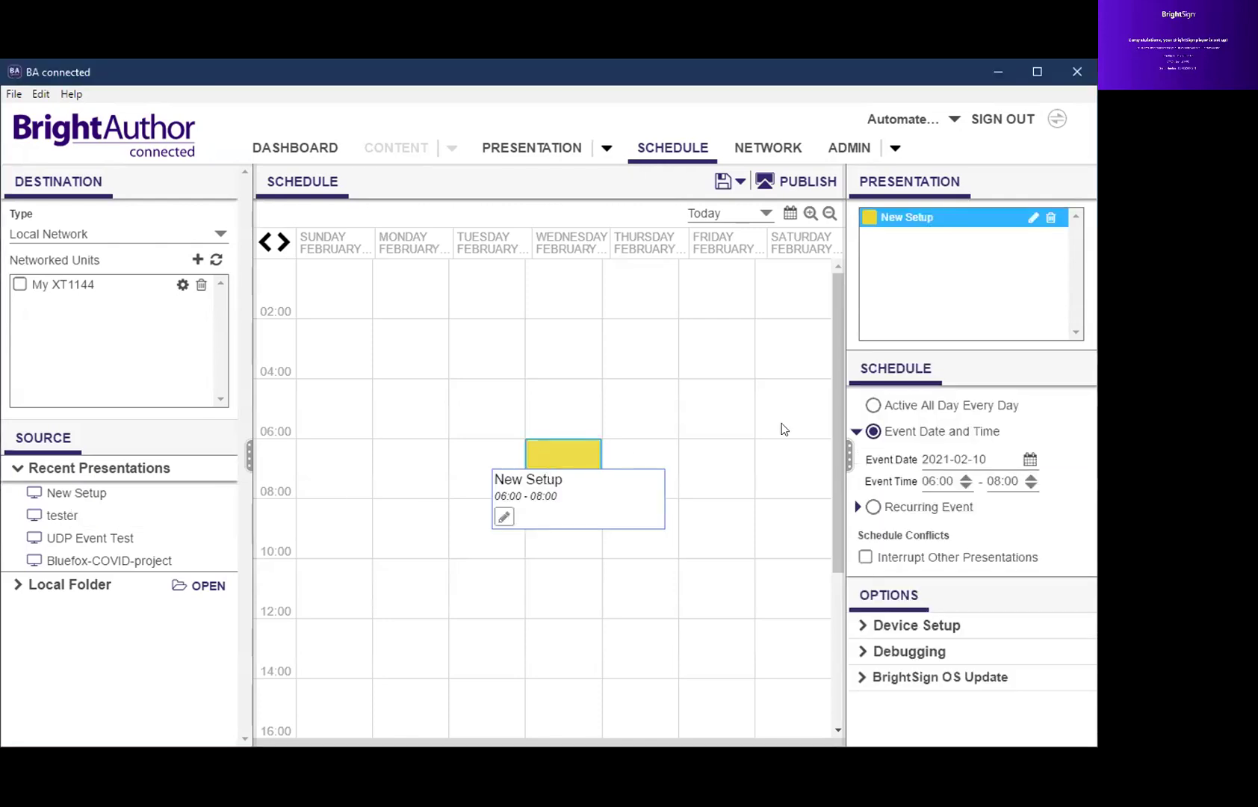
click(903, 413)
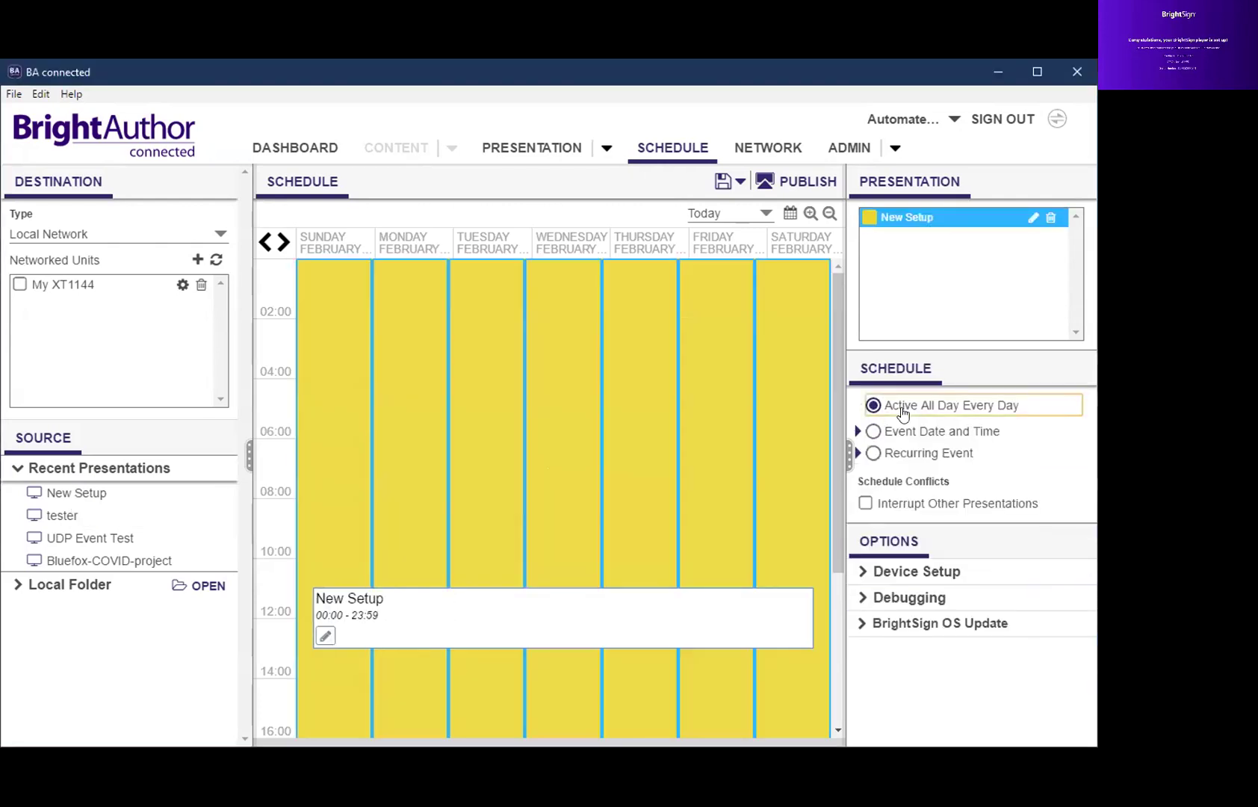
click(20, 285)
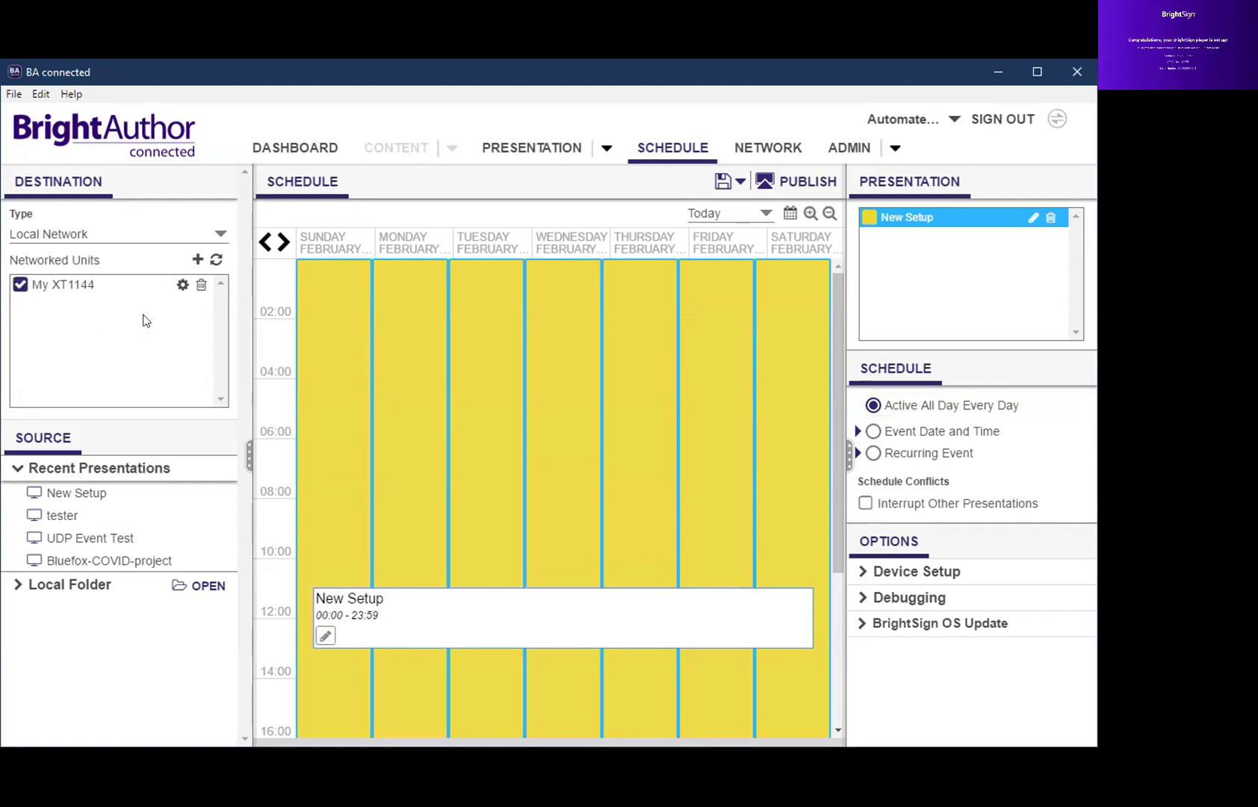
click(798, 180)
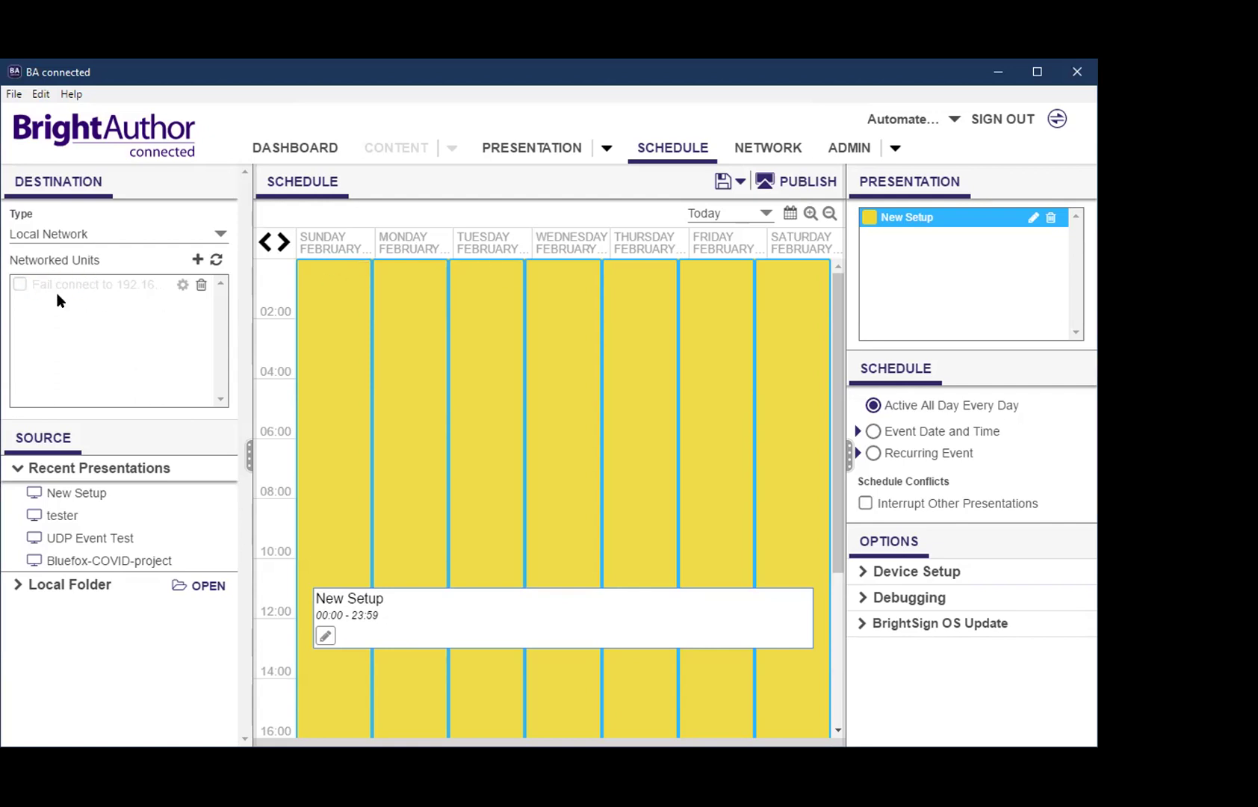
Switch to the dashboard to check recent presentations and device status
drag(98, 273, 143, 280)
click(301, 158)
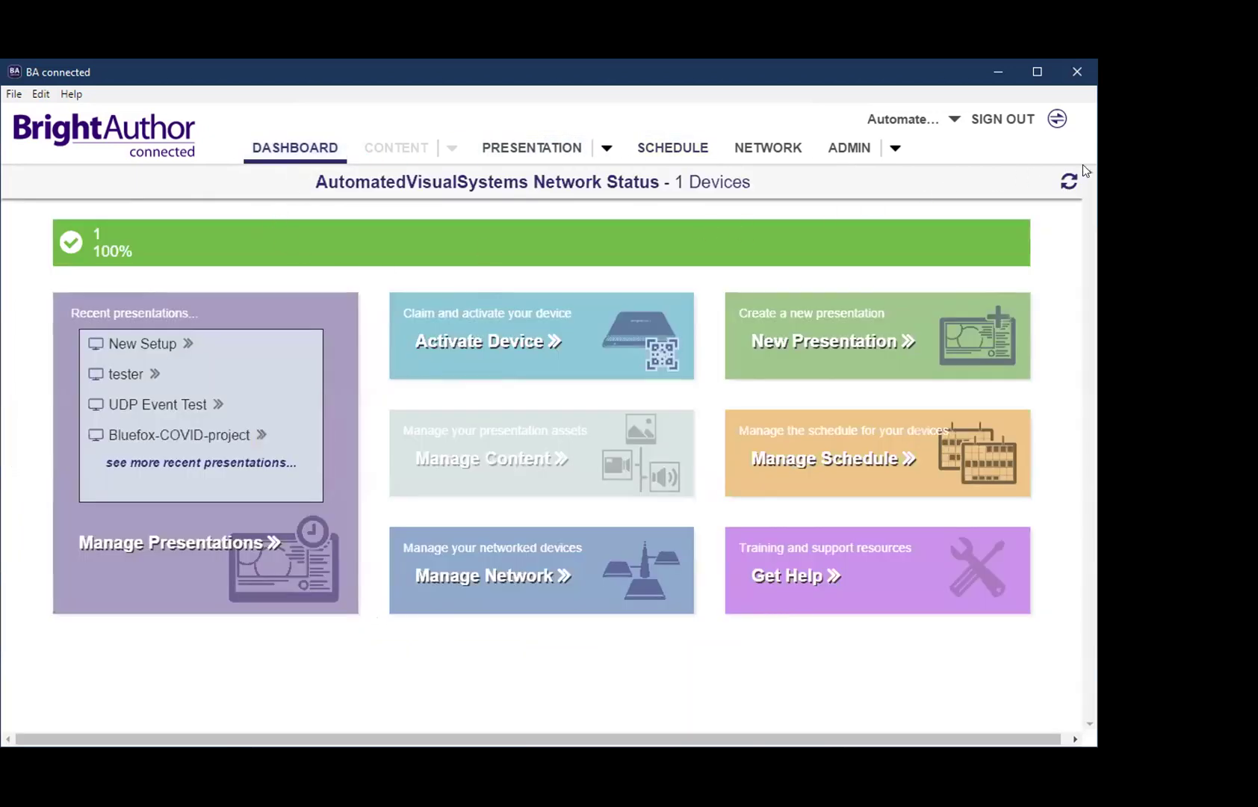
mouse_move(652, 242)
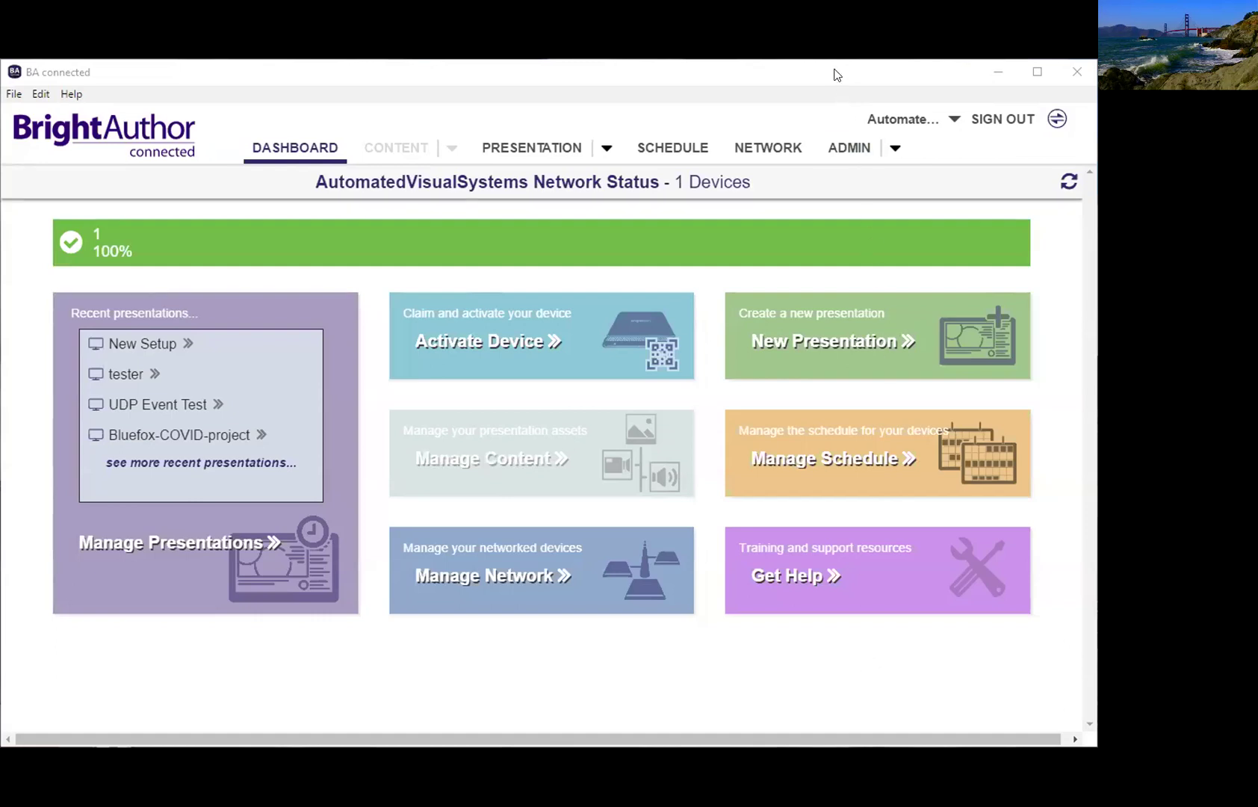
Re-tick My XT1144 as the destination on the Schedule page, then return to the dashboard
click(767, 139)
click(672, 147)
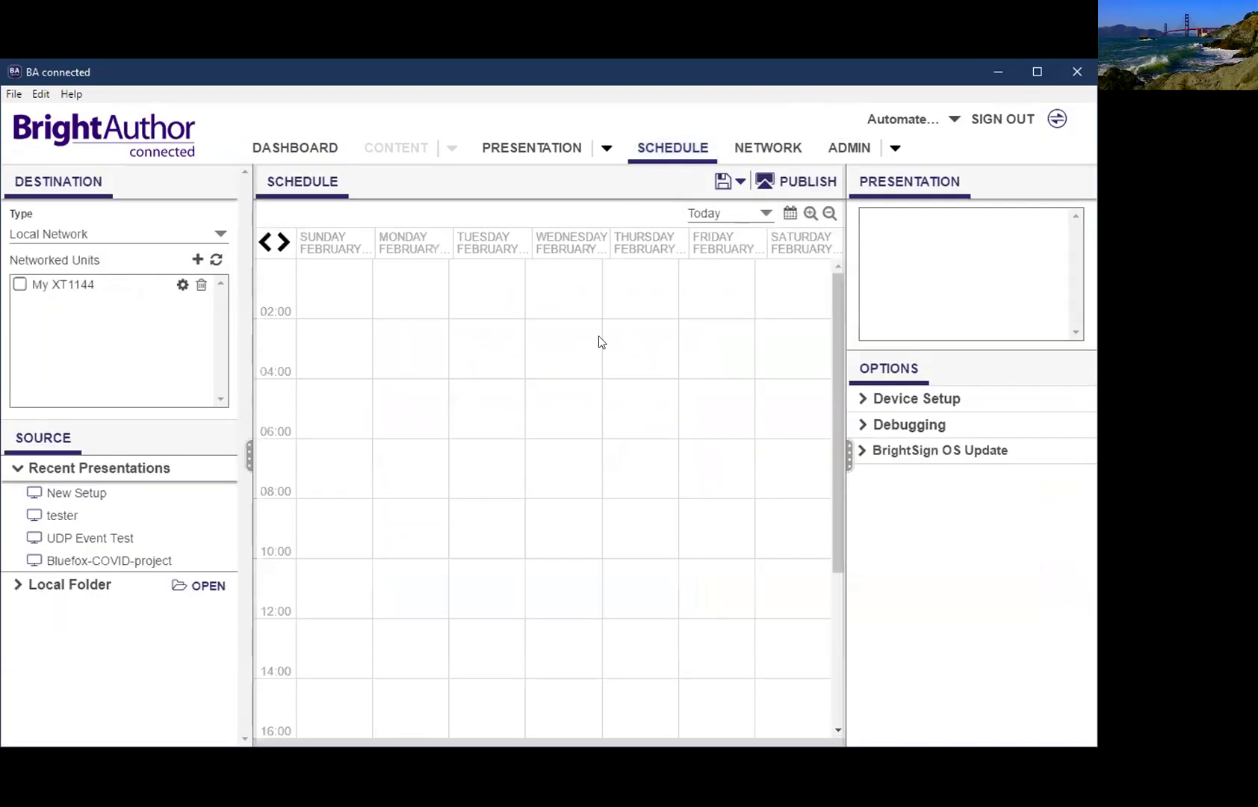
click(20, 285)
click(308, 151)
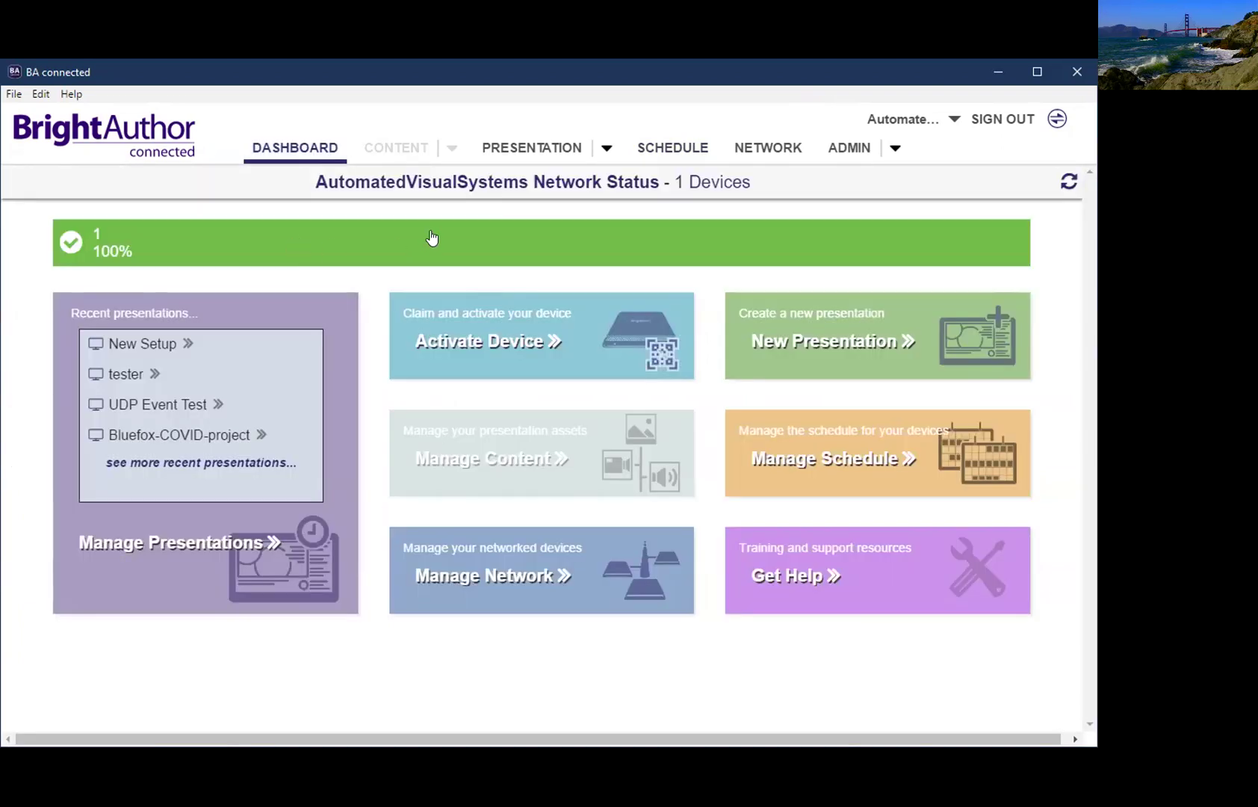
Open My XT1144's remote diagnostics and browse its SD card's /sd file listing
click(769, 152)
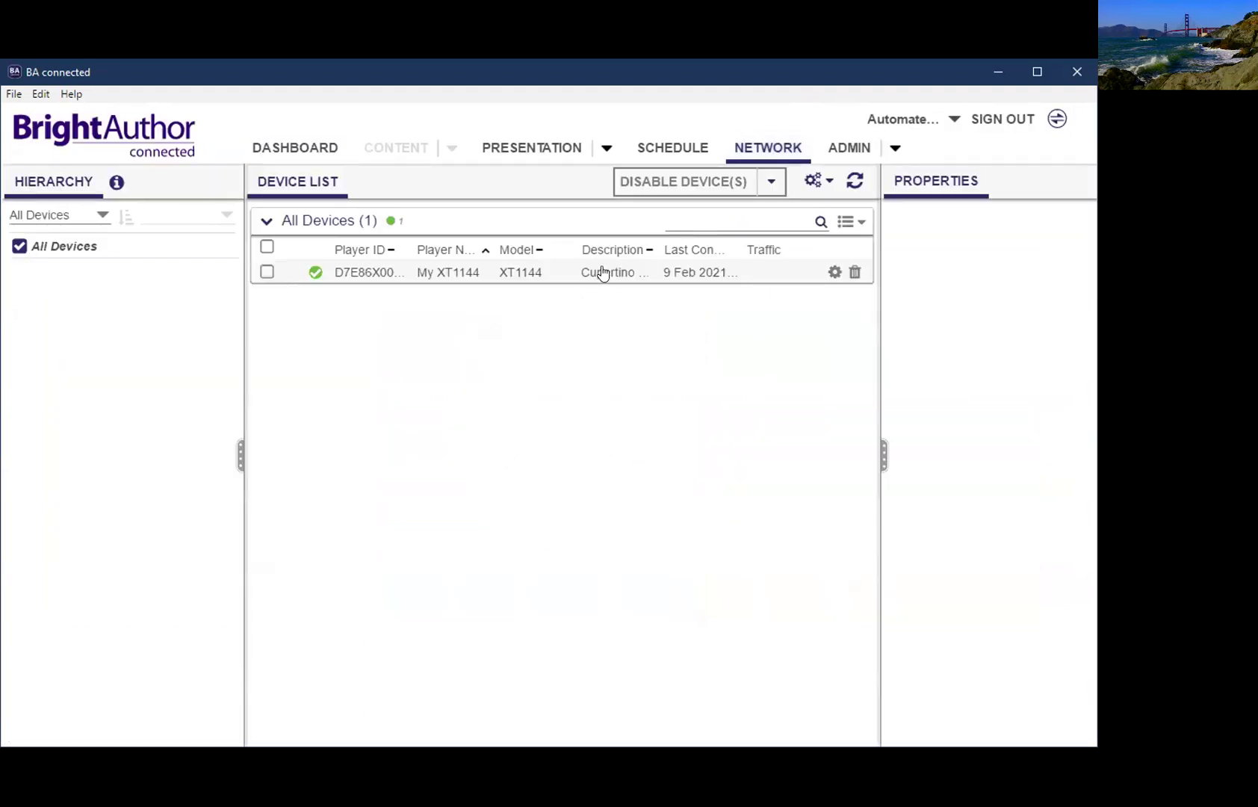
click(603, 273)
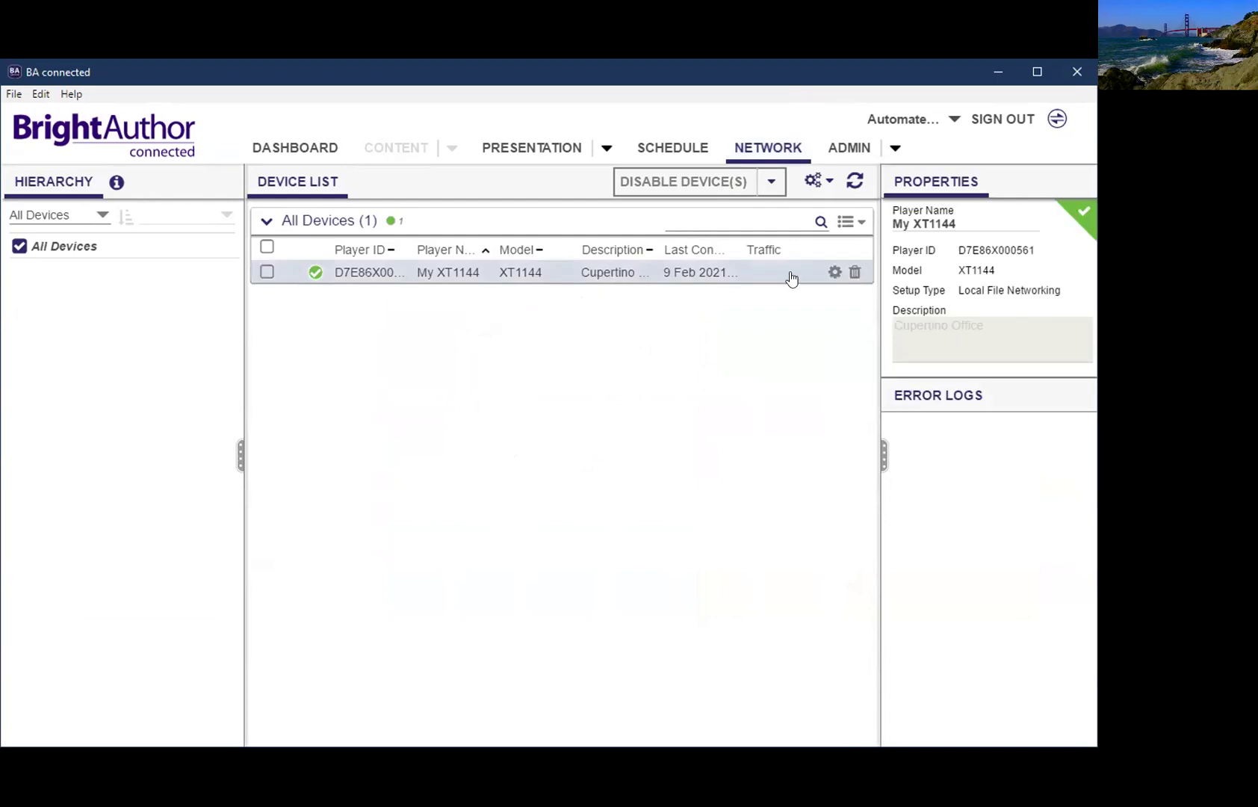
click(829, 274)
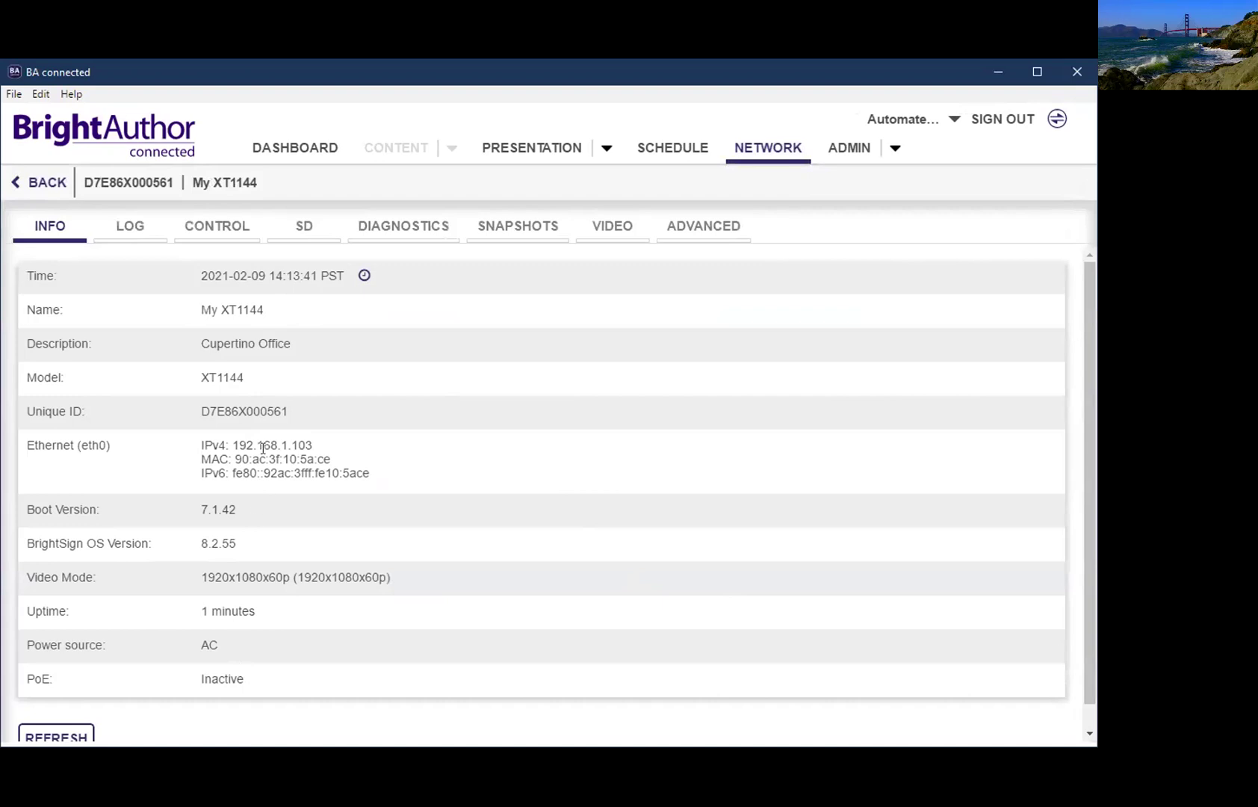
click(310, 228)
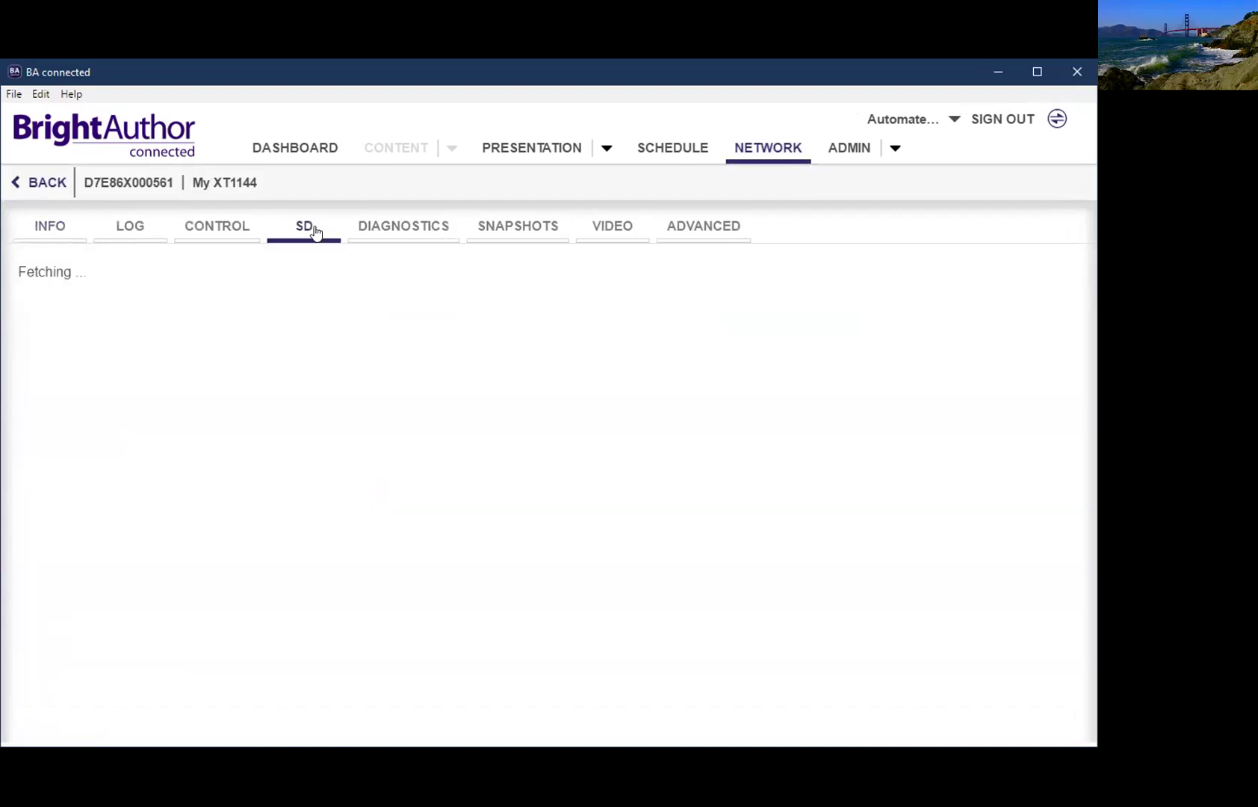
scroll(391, 535, down, 5)
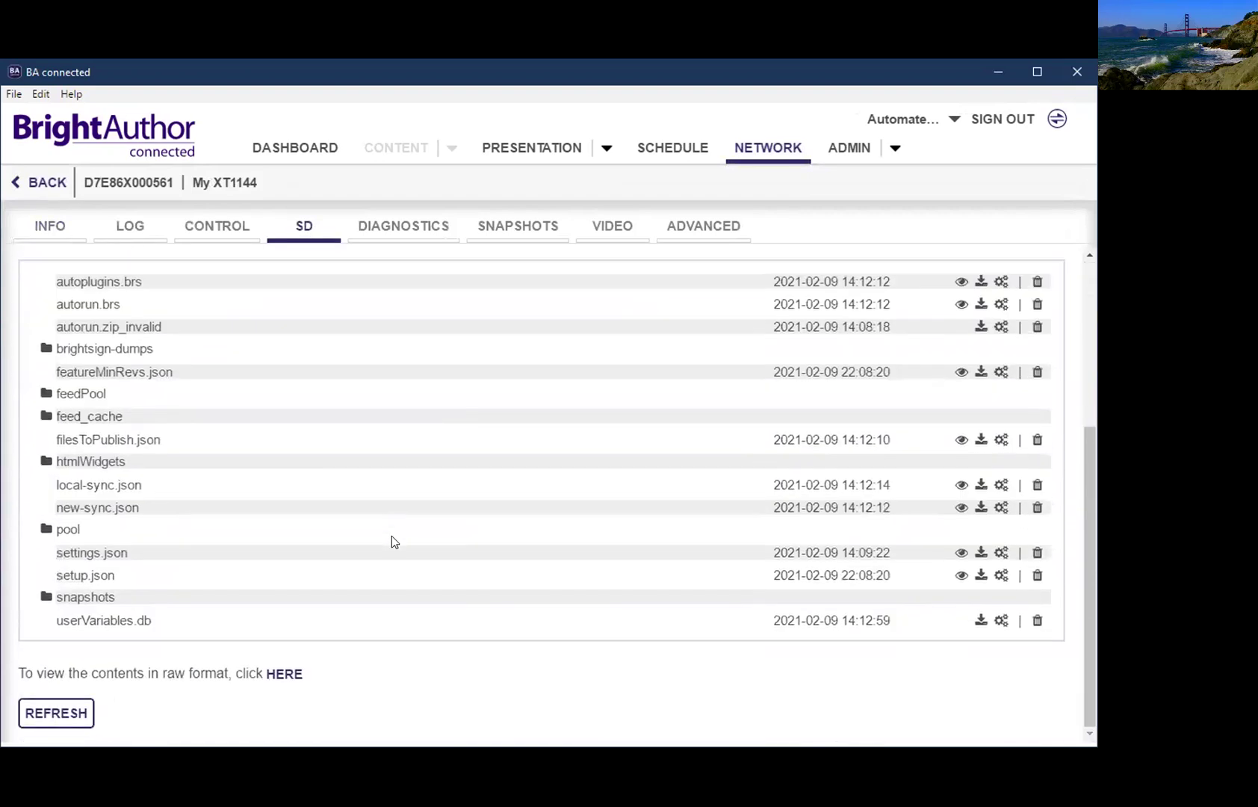
scroll(391, 536, up, 5)
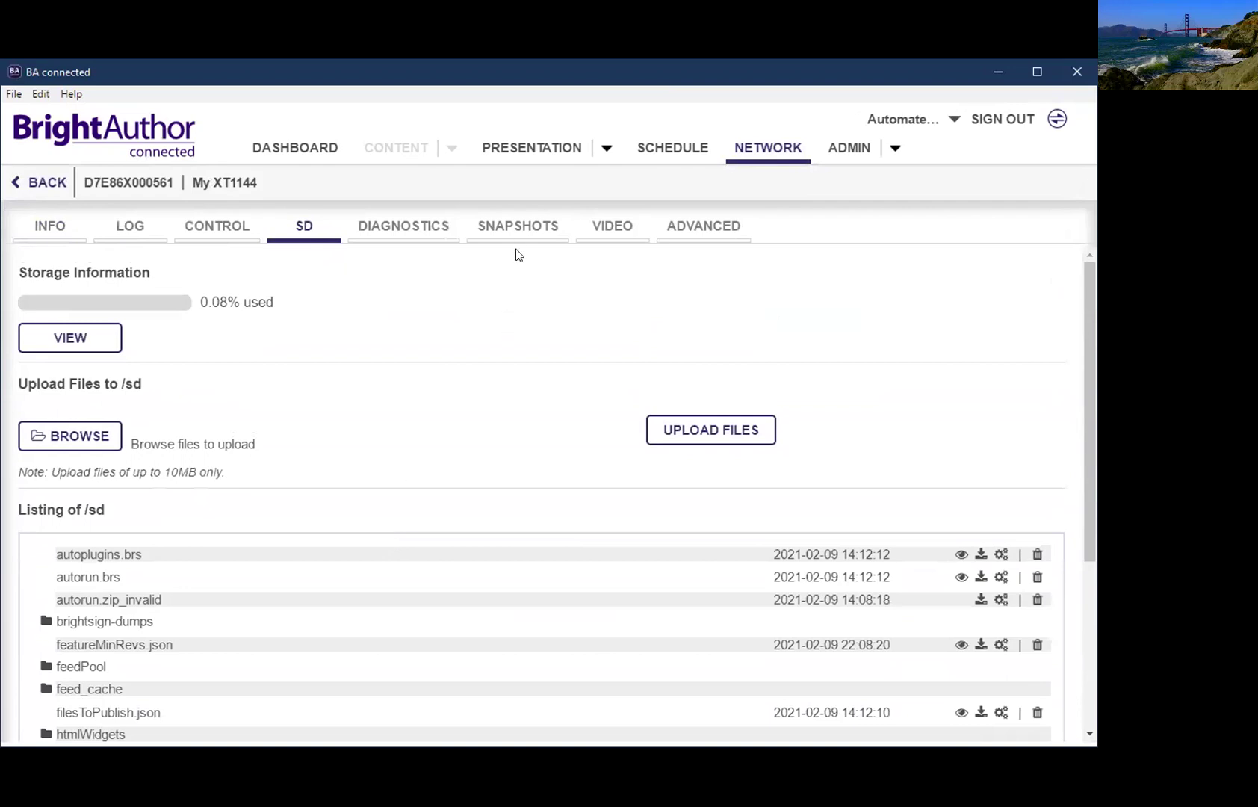
Capture new snapshots of My XT1144's output, then reopen its device page from the device list
click(534, 232)
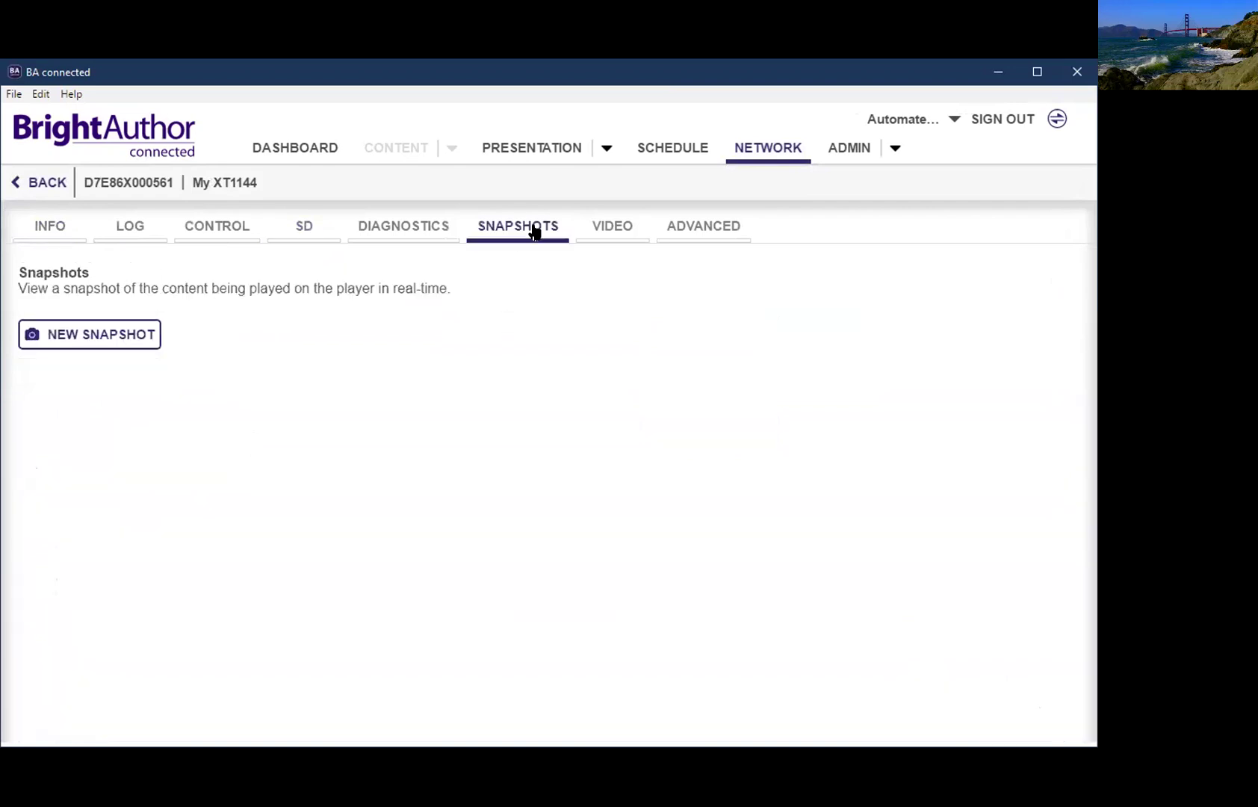
click(88, 333)
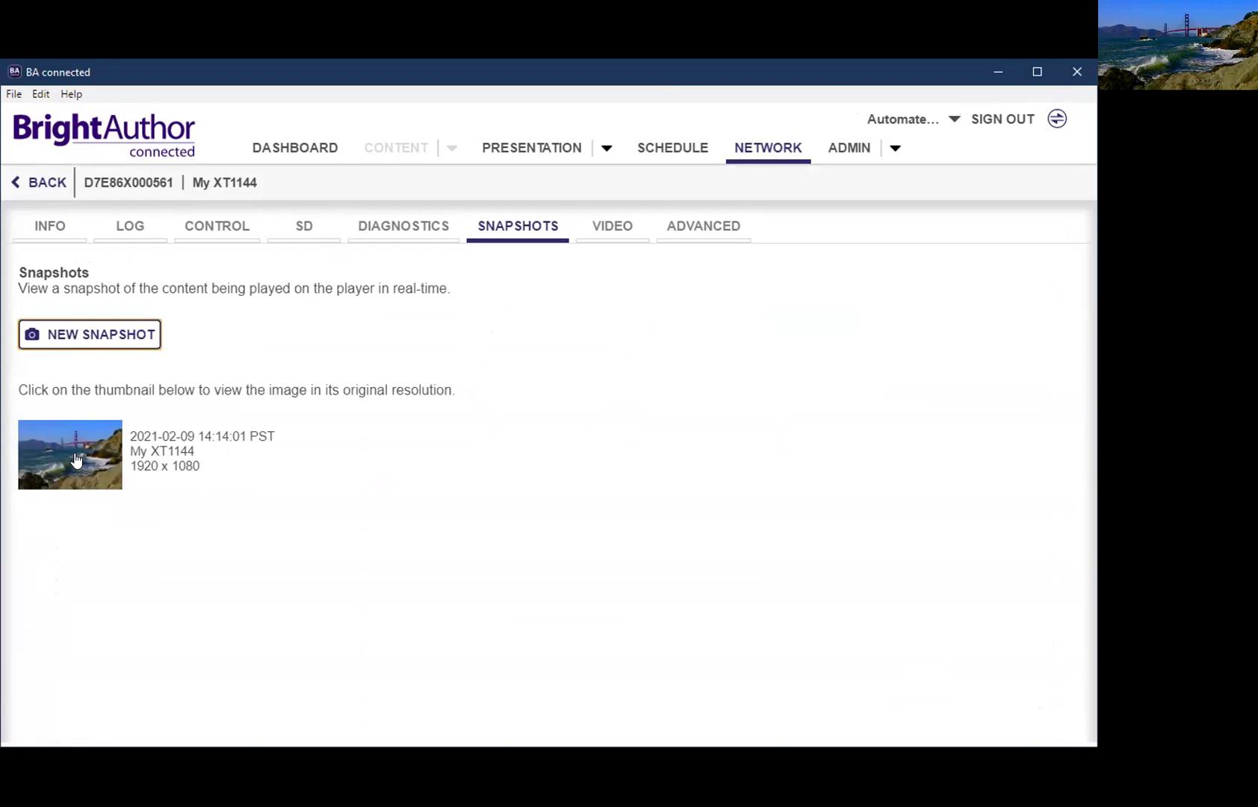
click(92, 336)
click(47, 192)
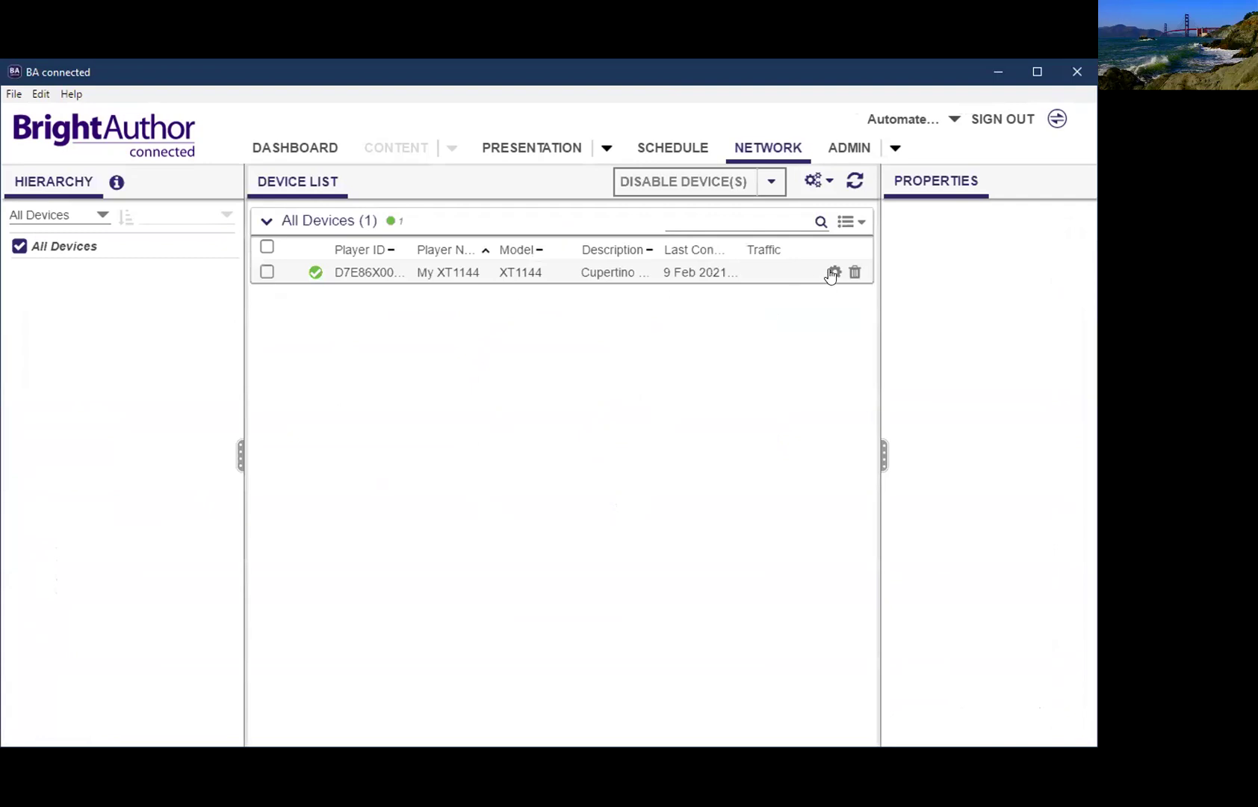
click(832, 273)
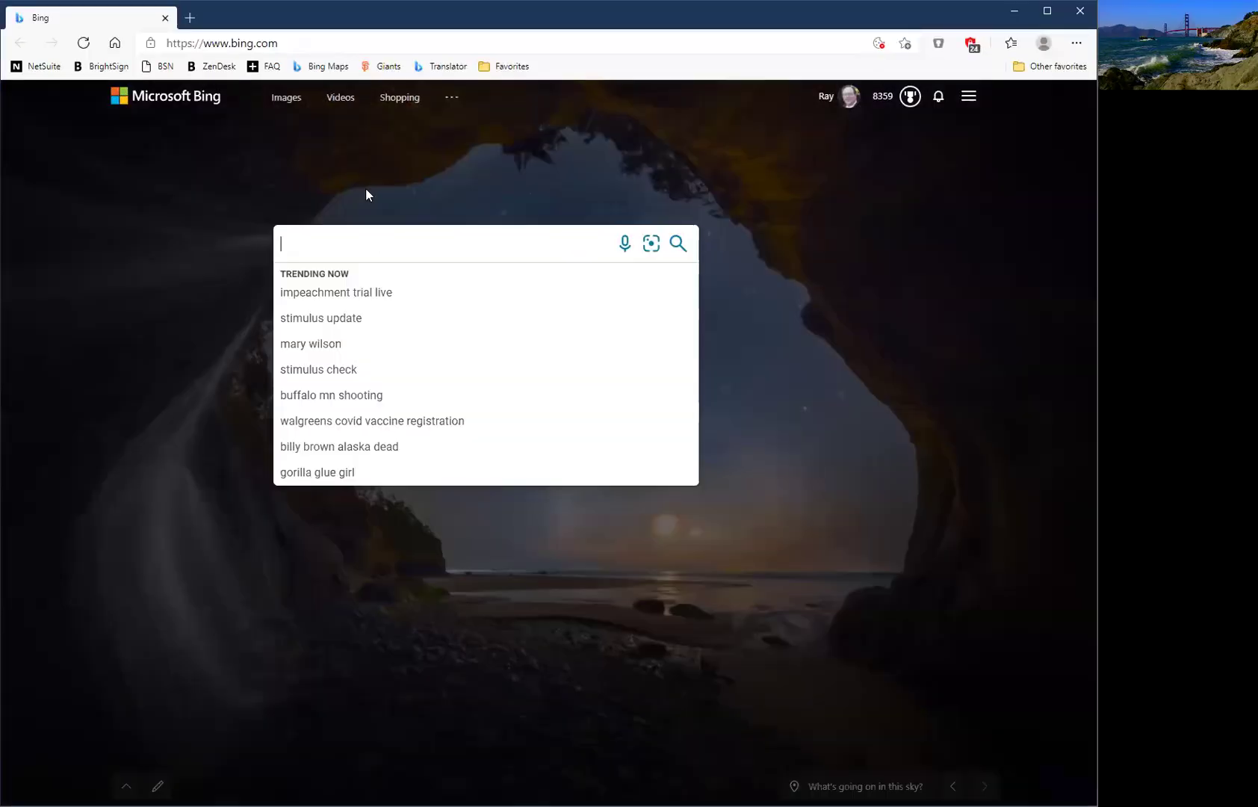
Go to bsn.cloud, sign in, and enter the AutomatedVisualSystems network
click(359, 40)
text(bsn)
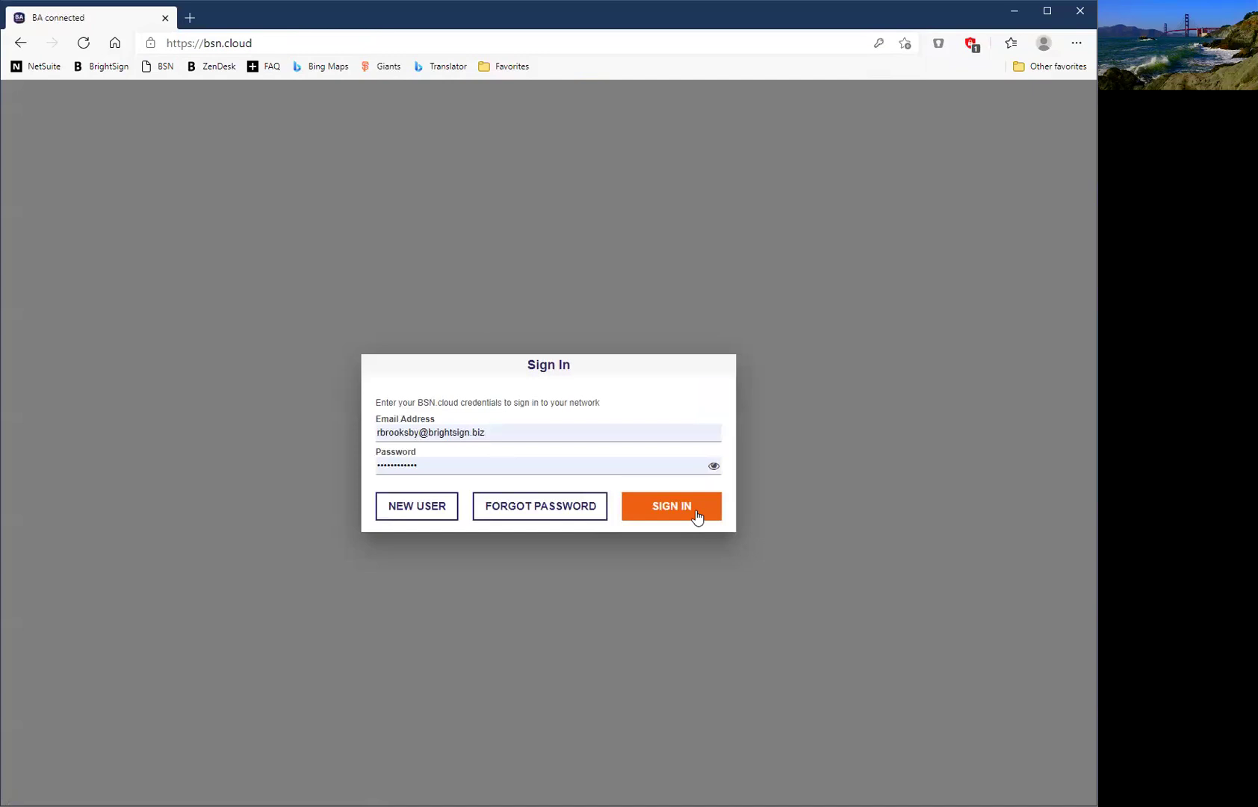
click(699, 513)
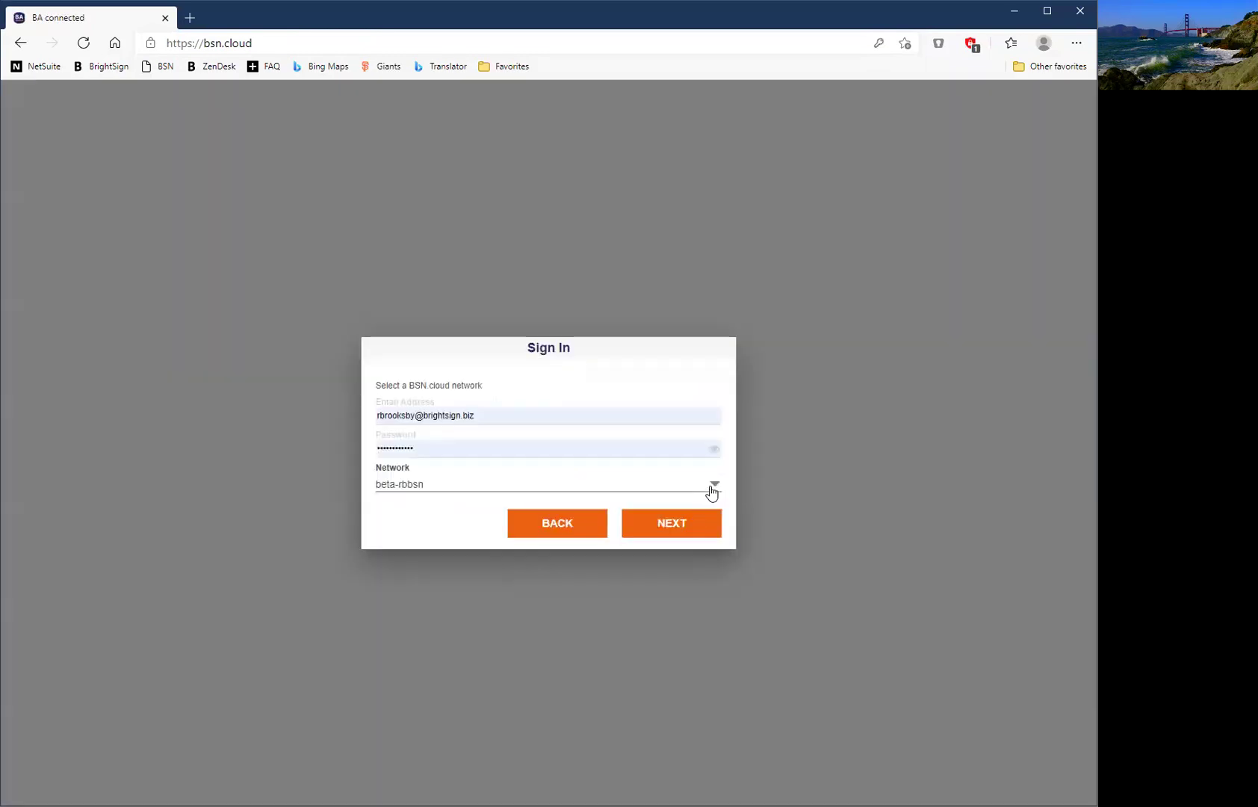
click(712, 486)
click(532, 504)
click(668, 525)
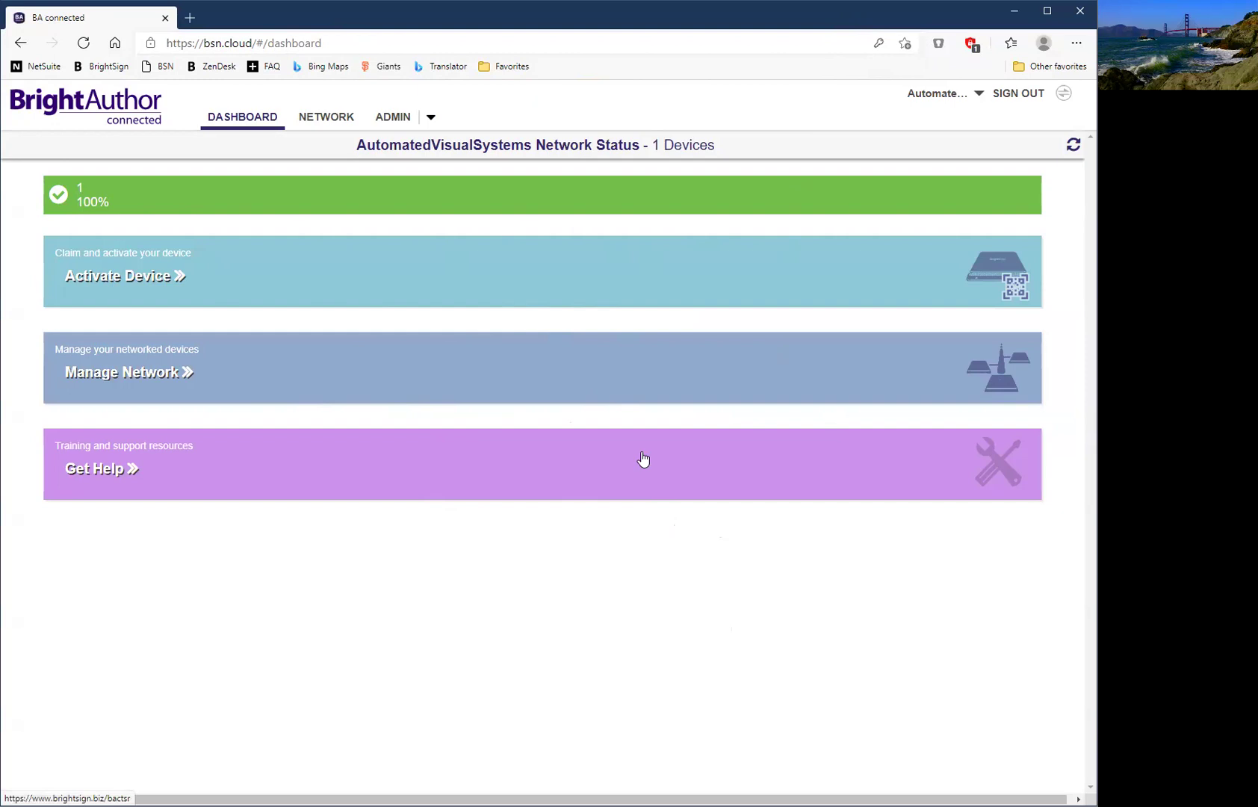
Take a remote snapshot of My XT1144 from its bsn.cloud device page, then return to the dashboard
click(351, 118)
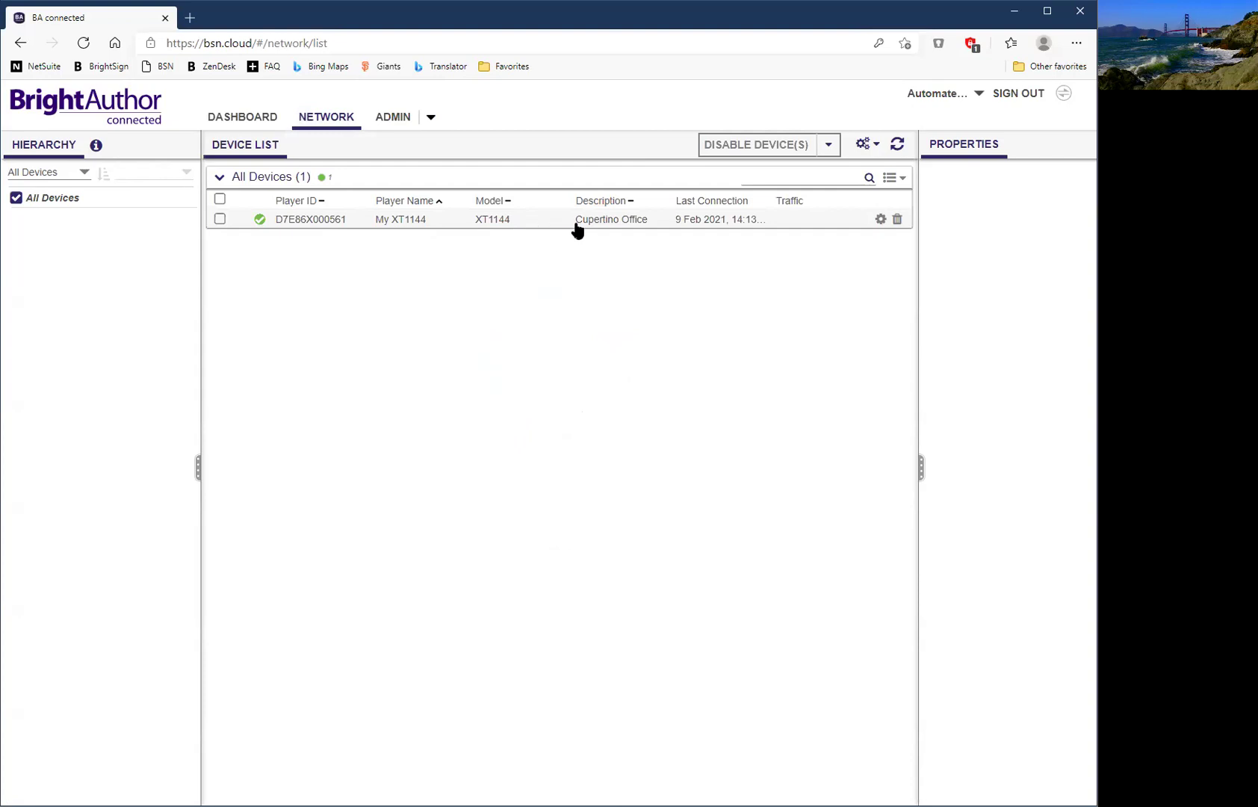
click(881, 219)
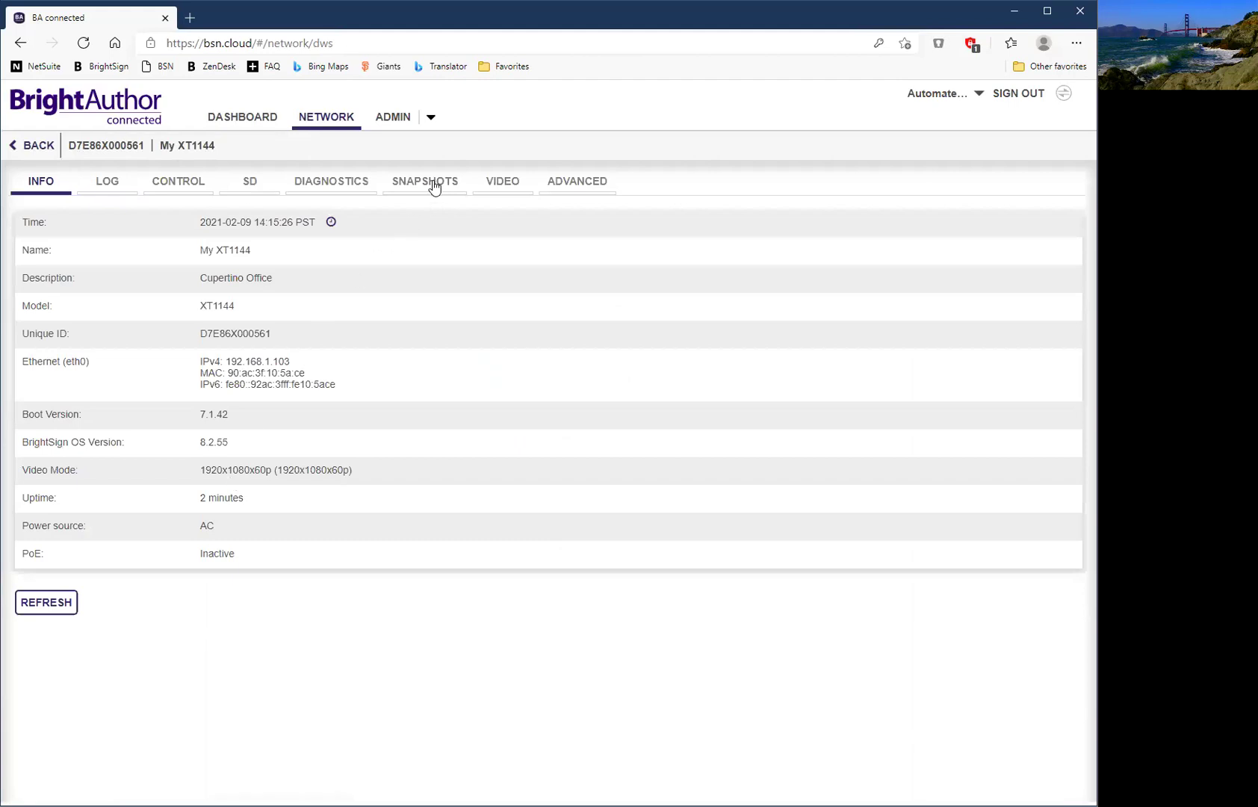
click(434, 186)
click(95, 273)
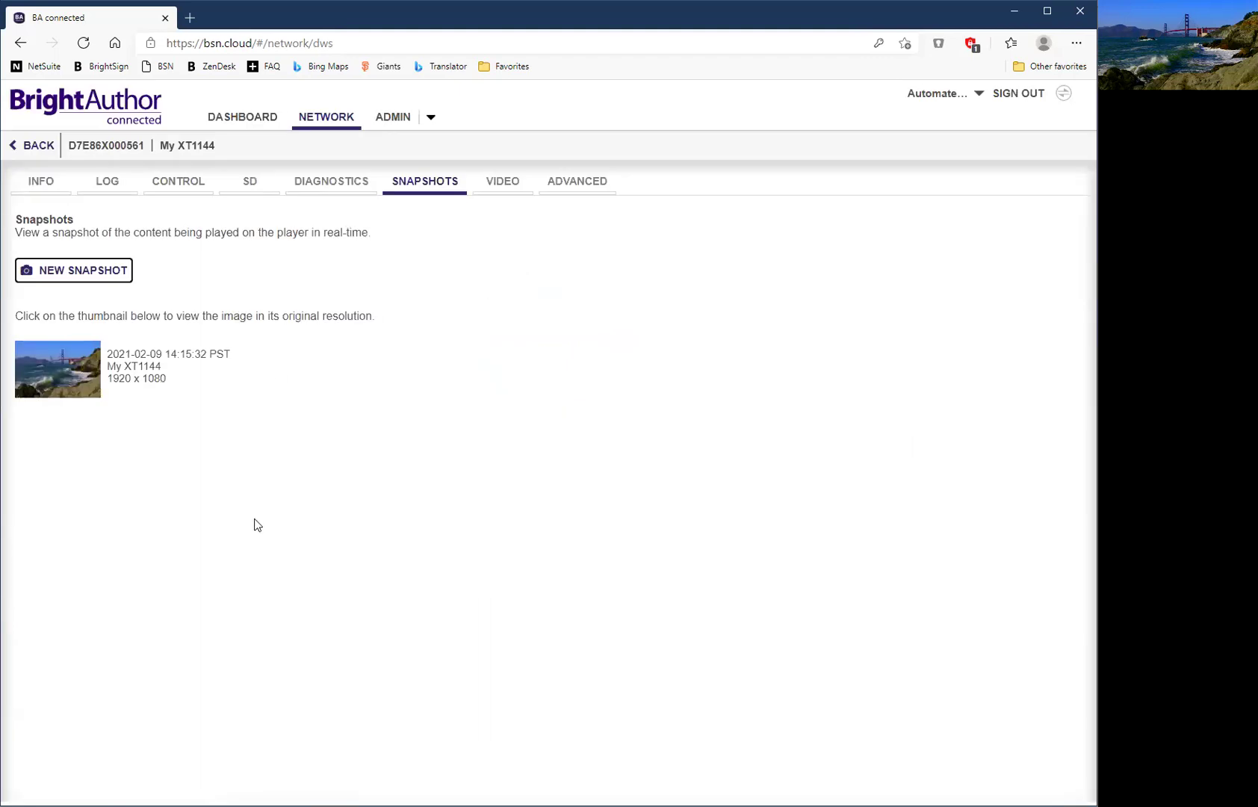
click(37, 145)
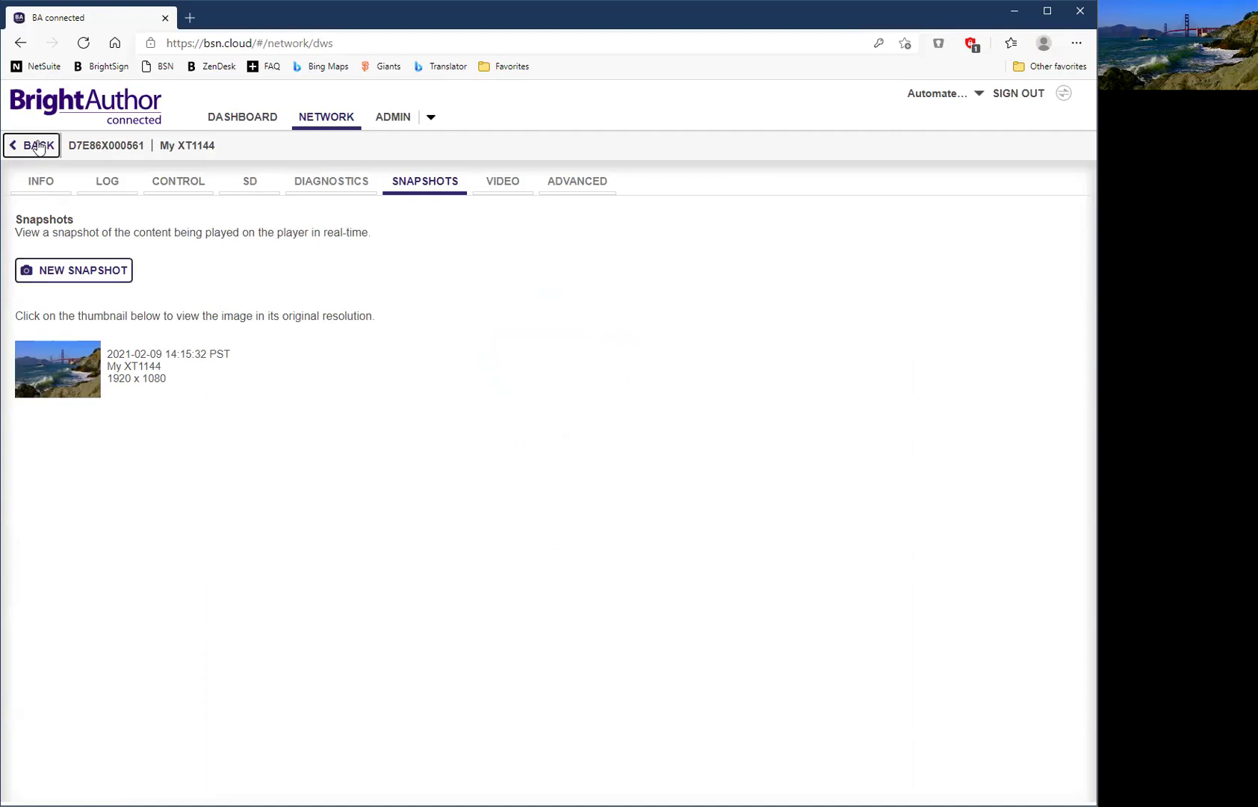
click(234, 121)
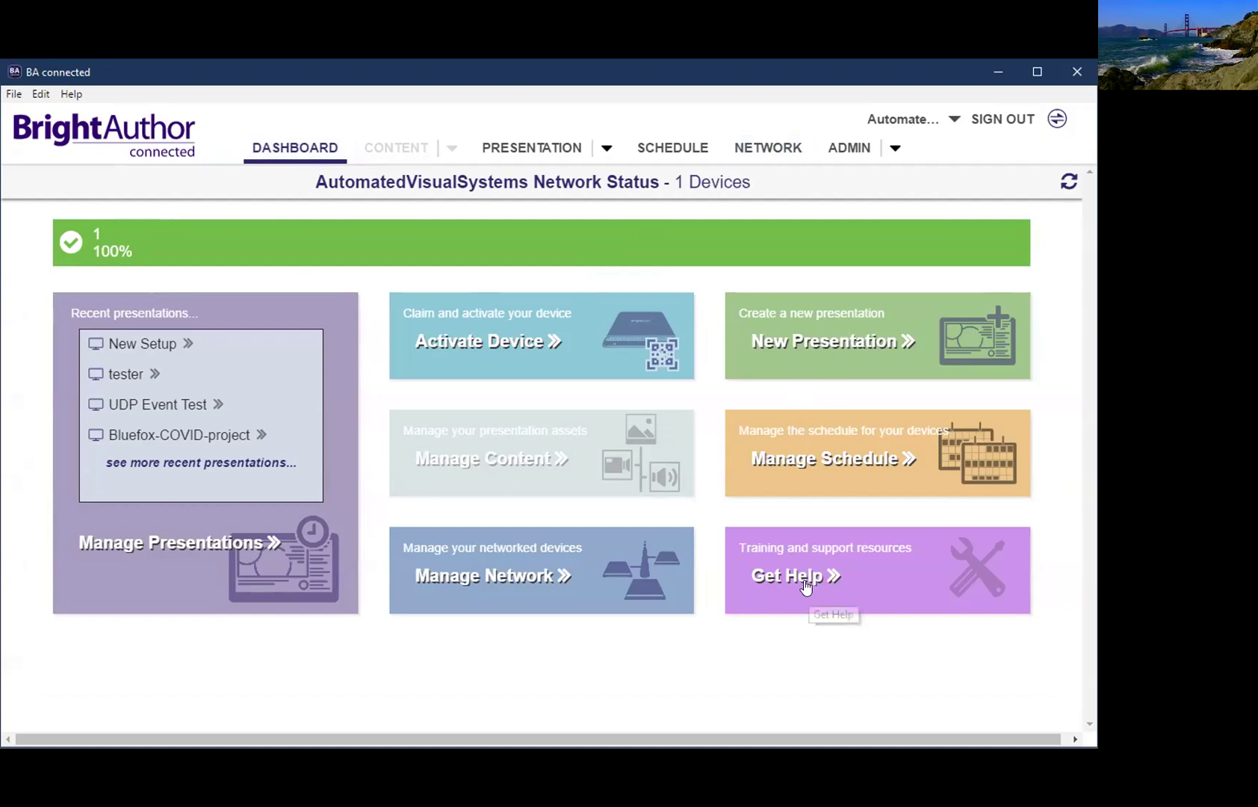
In New Setup, replace The Bridge image in Zone 1 with 16x9 Wallpaper_resized
click(150, 344)
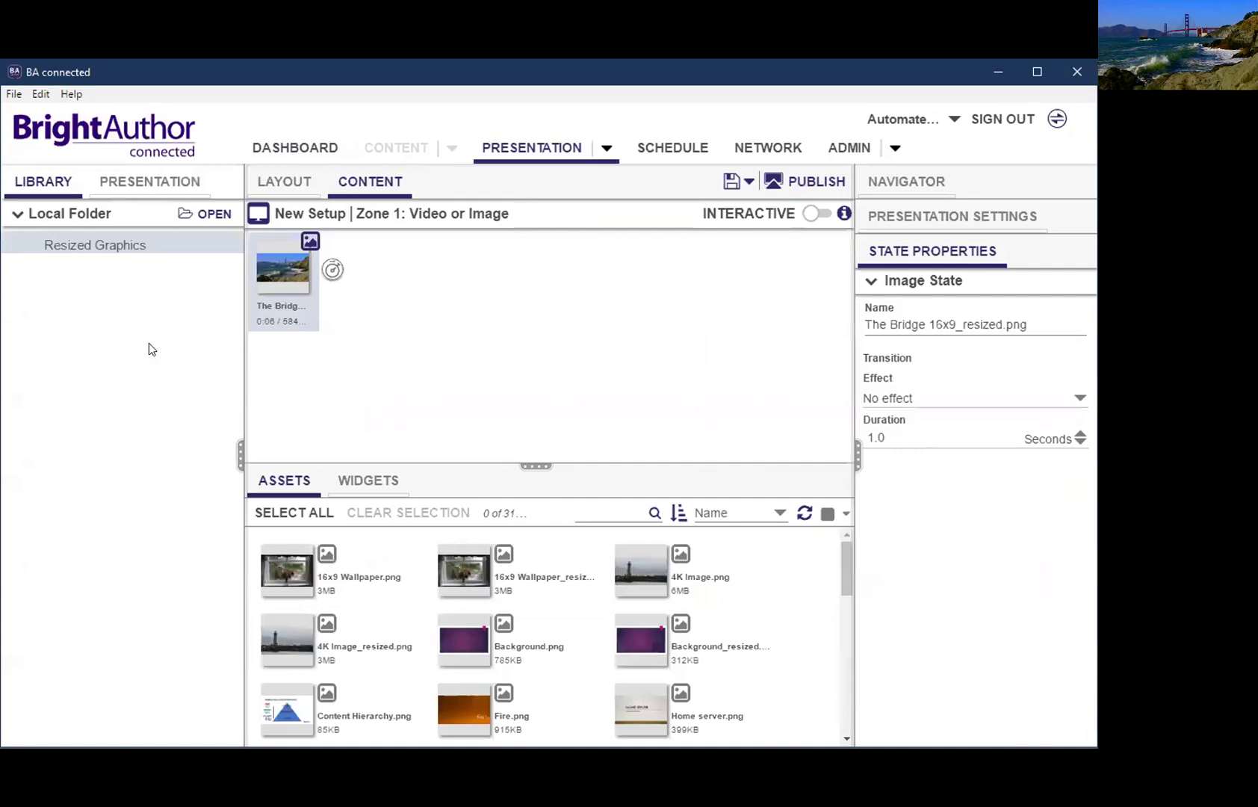
click(310, 239)
click(457, 568)
drag(457, 567, 447, 322)
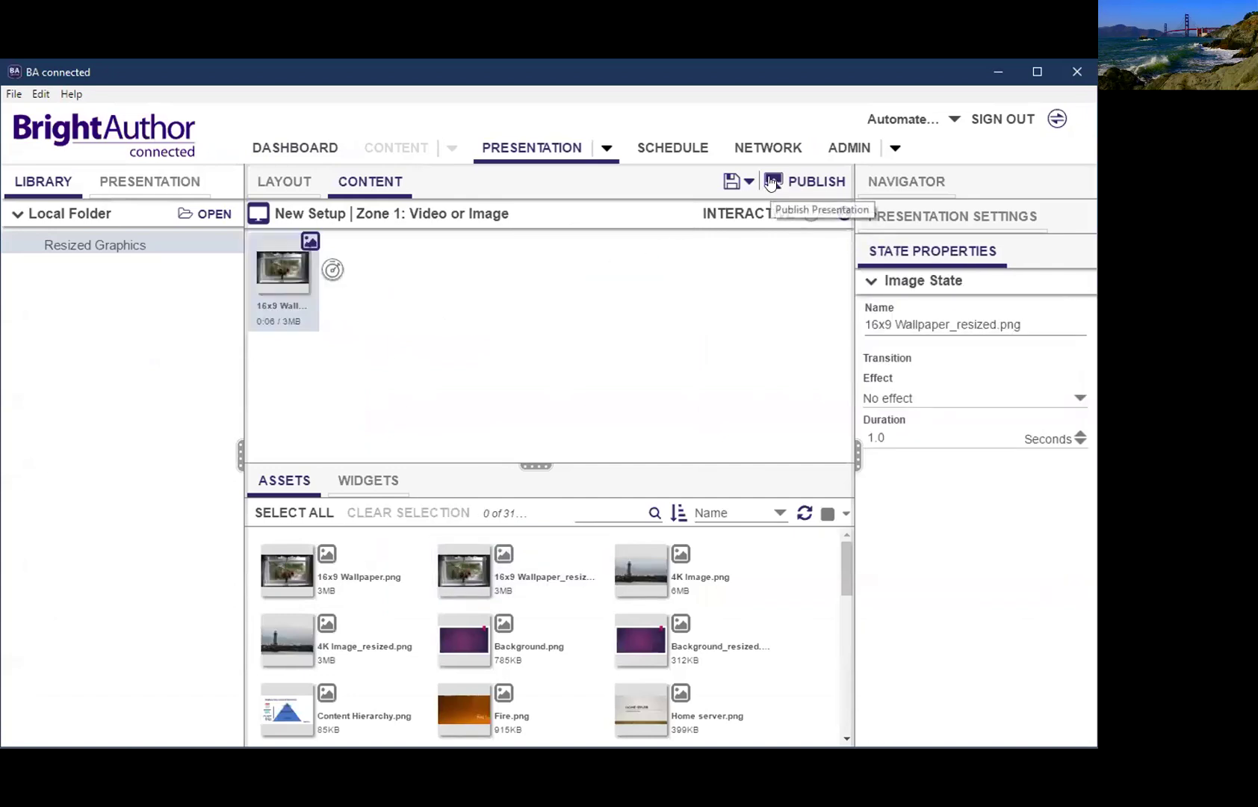
Save New Setup and publish it to My XT1144
click(812, 176)
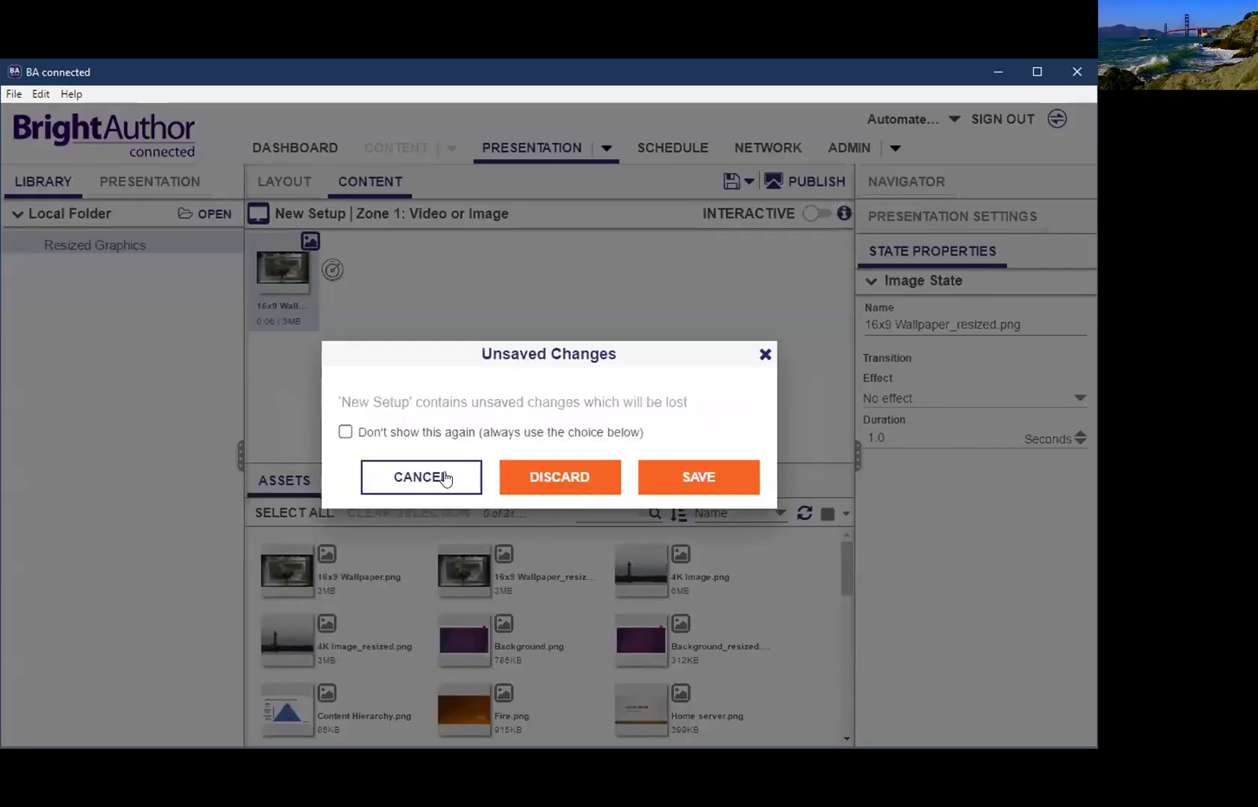
click(694, 478)
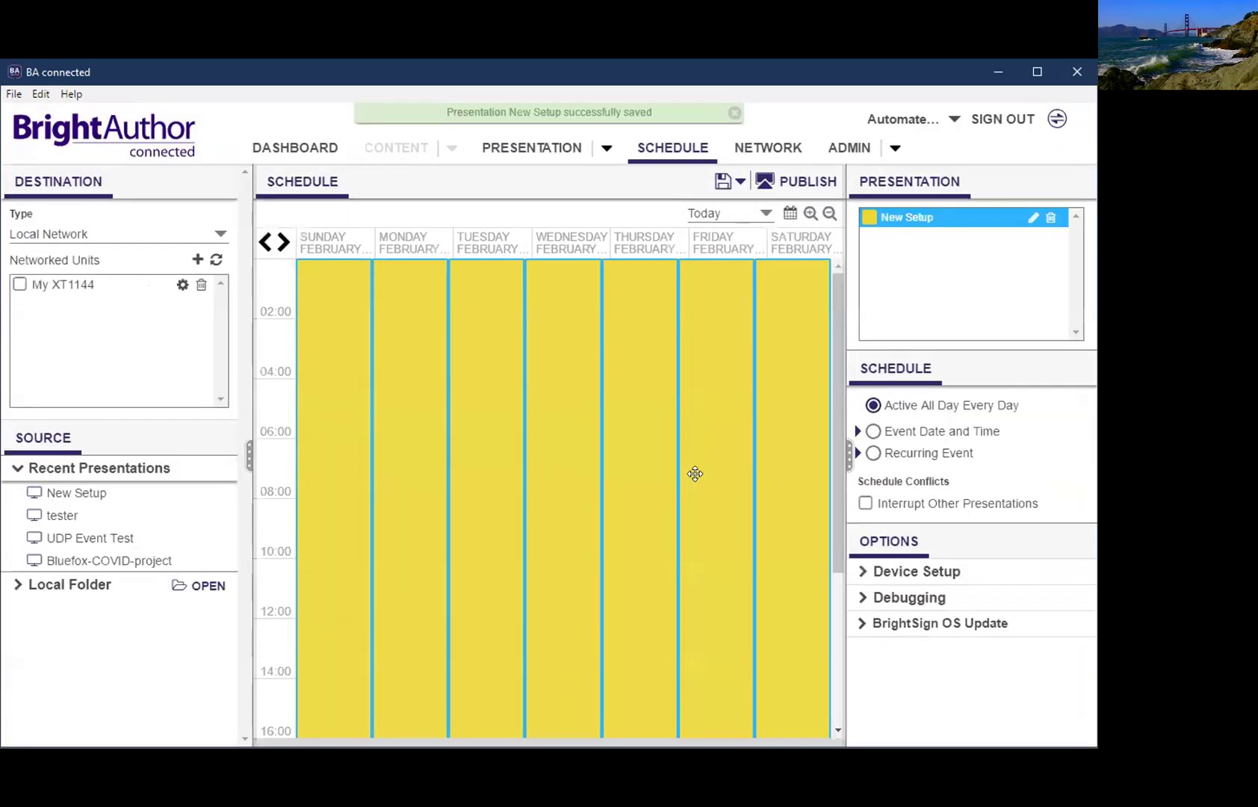
click(21, 285)
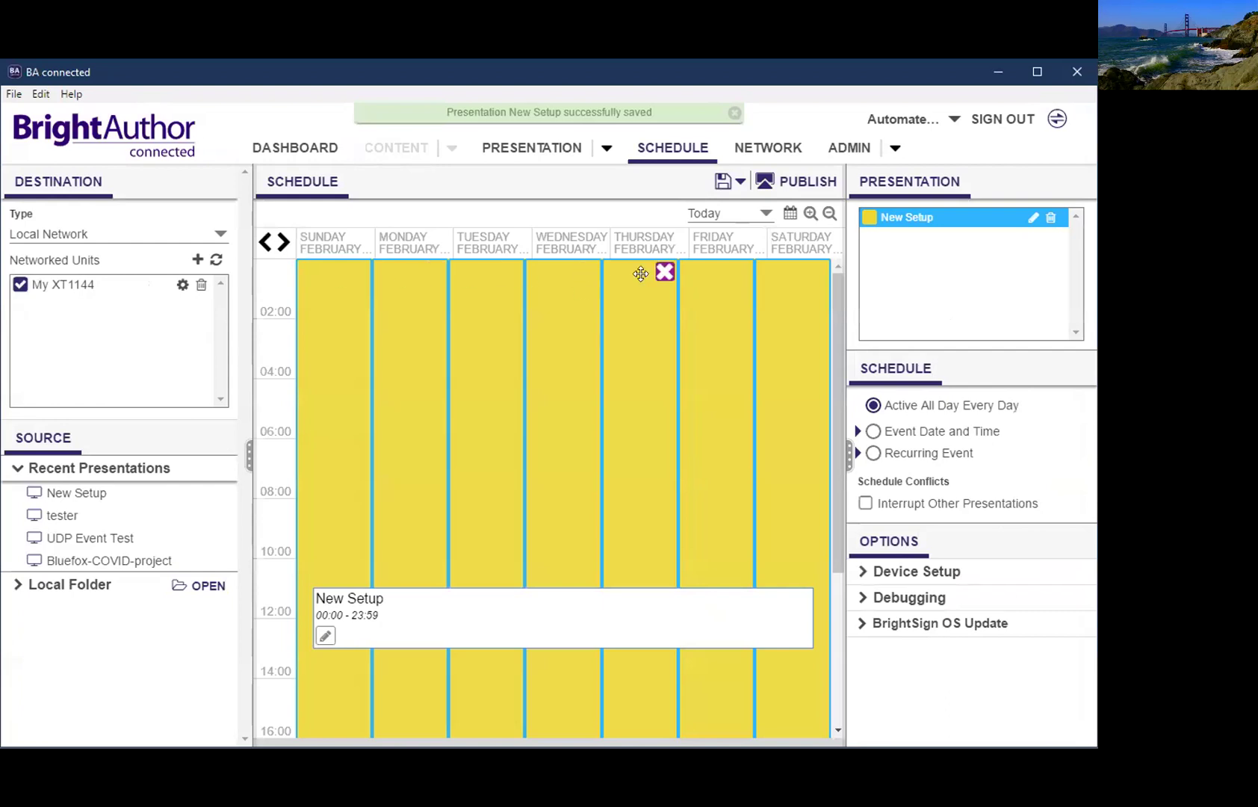
click(800, 185)
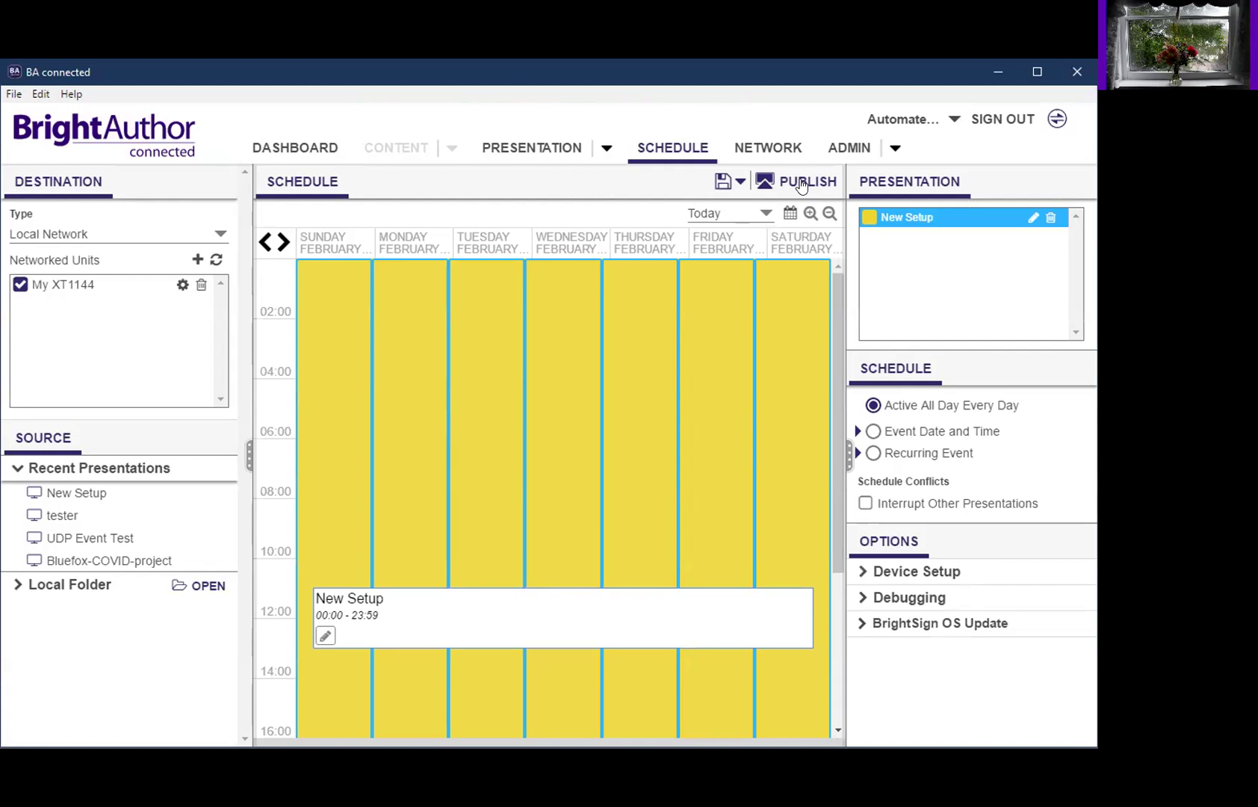
Replace the wallpaper in Zone 1 with 4K Image_resized.png
click(562, 152)
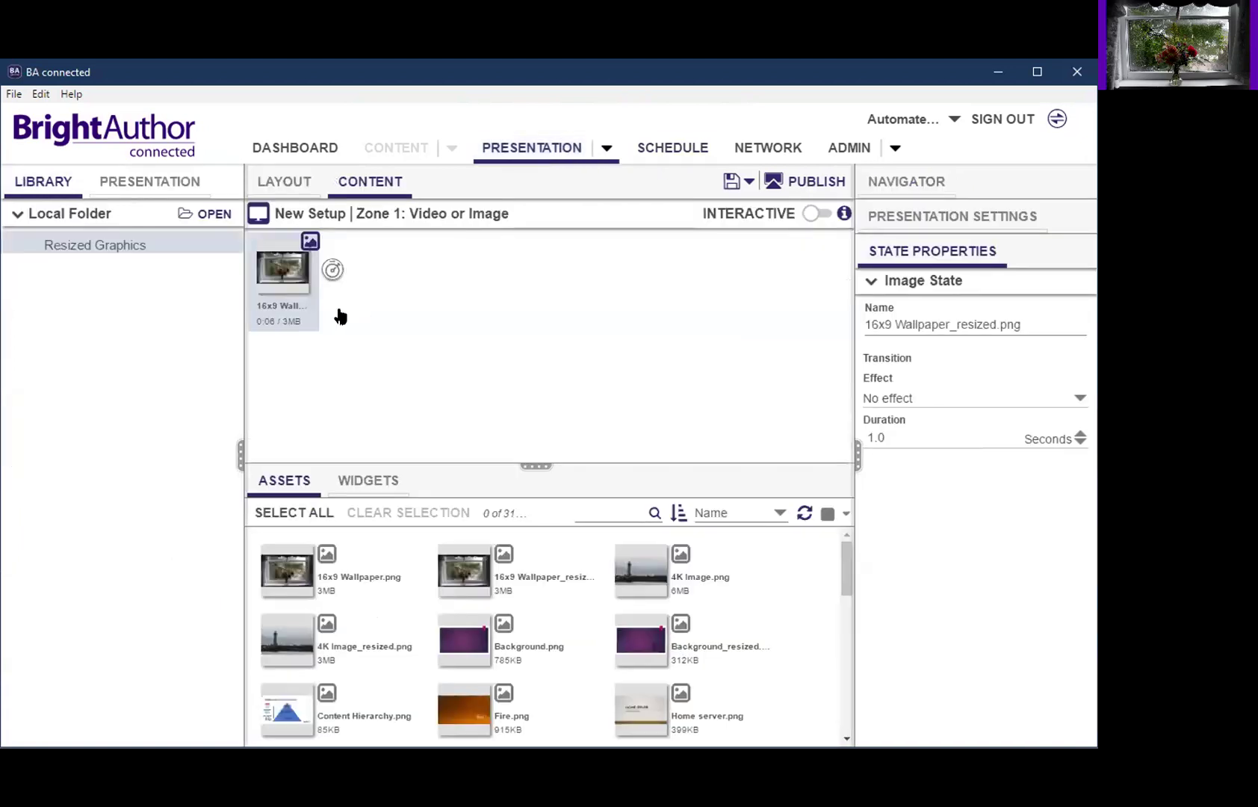
click(310, 239)
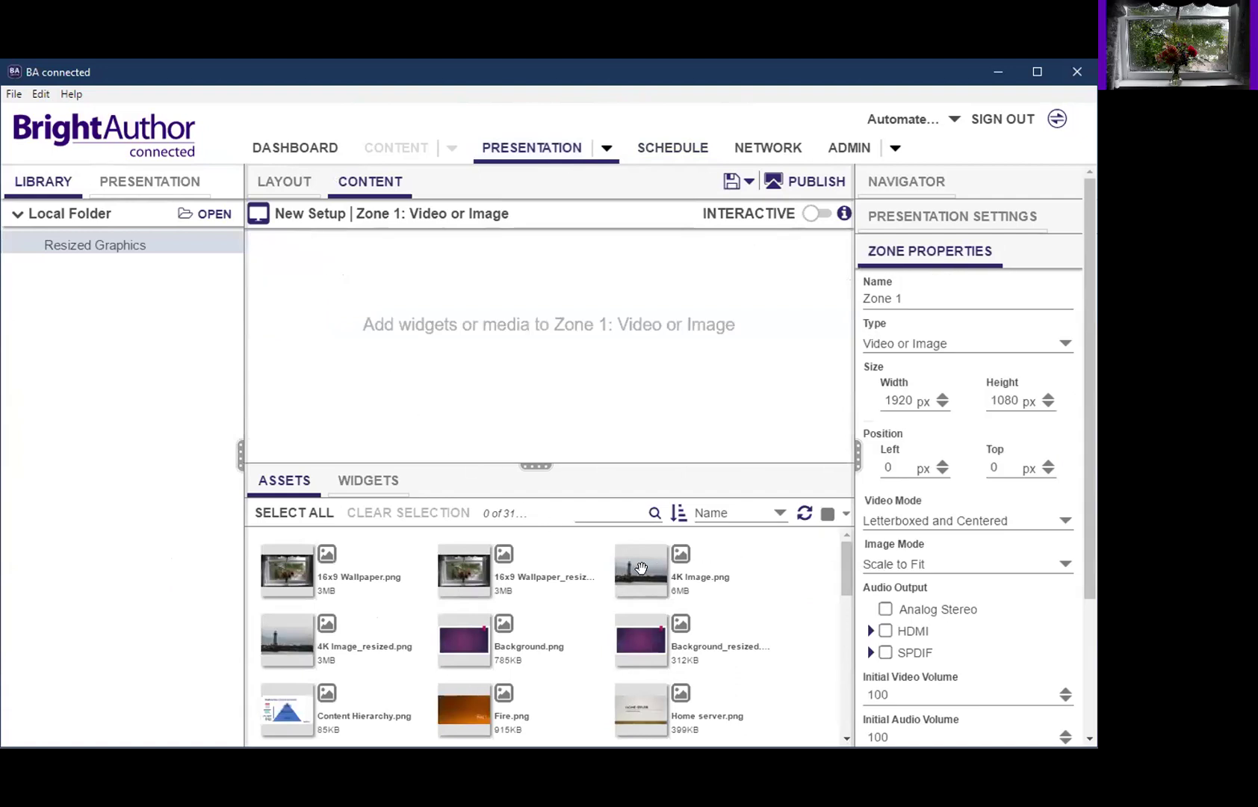
drag(364, 640, 349, 329)
Save the updated New Setup and republish it to My XT1144
click(805, 187)
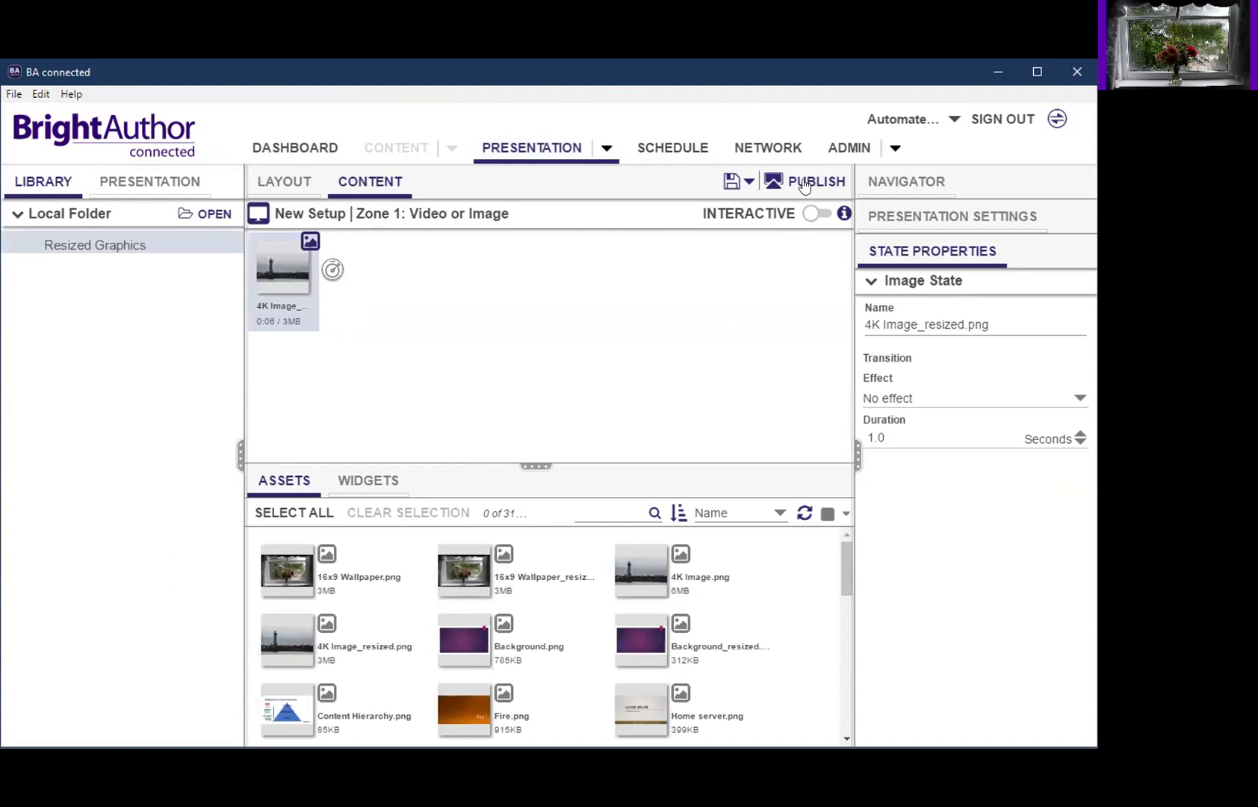
click(649, 479)
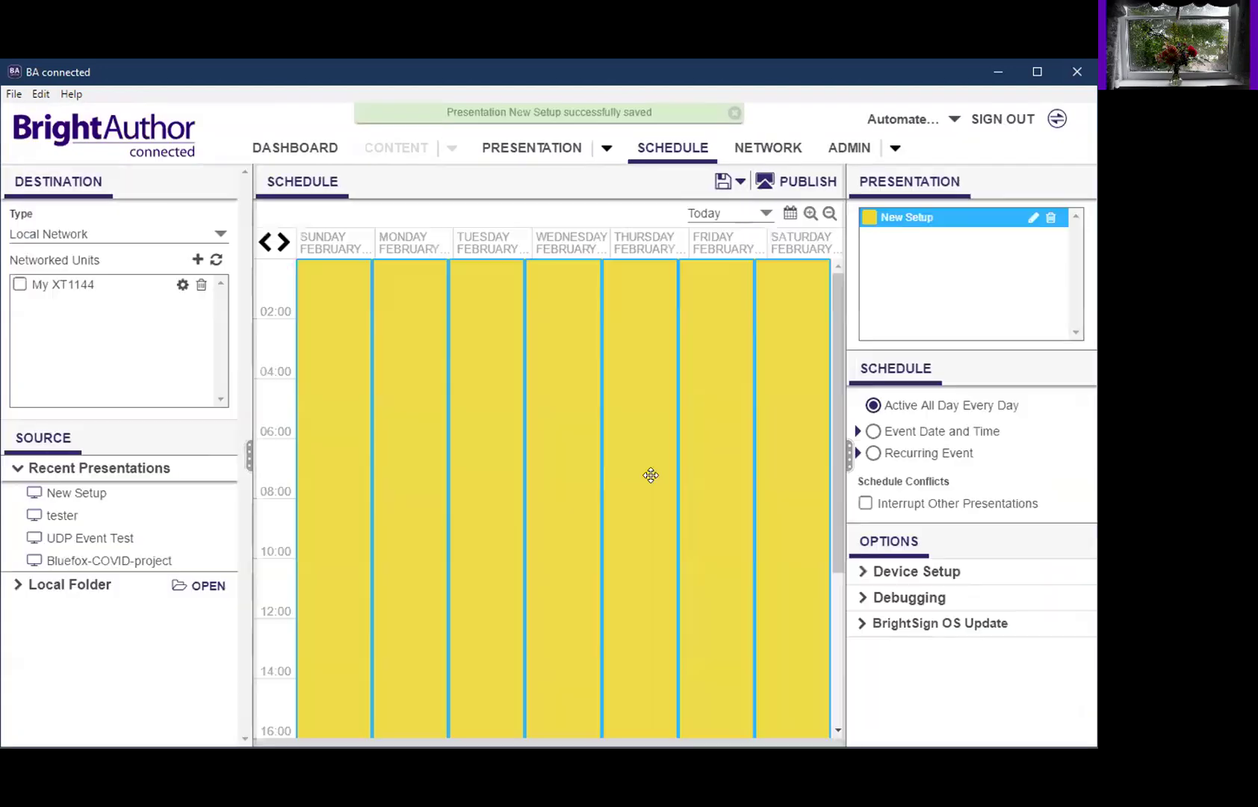
click(20, 285)
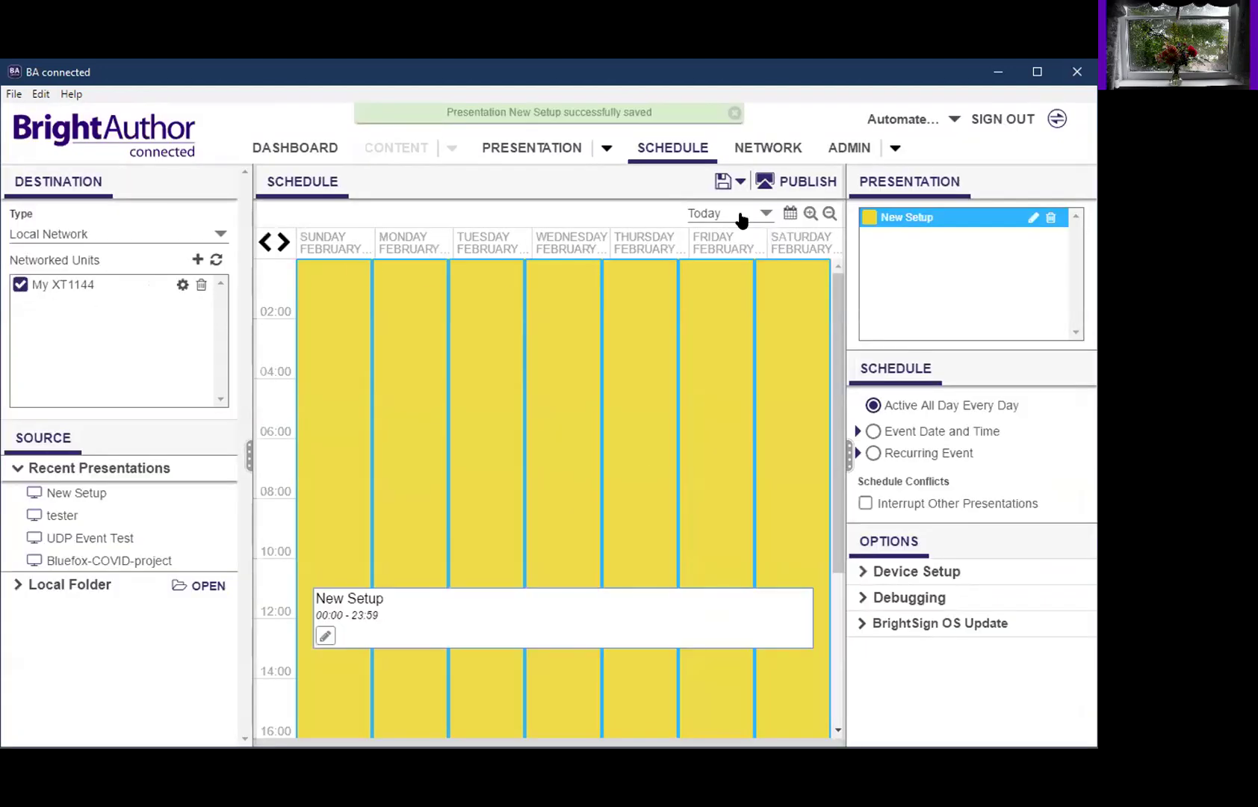
click(783, 182)
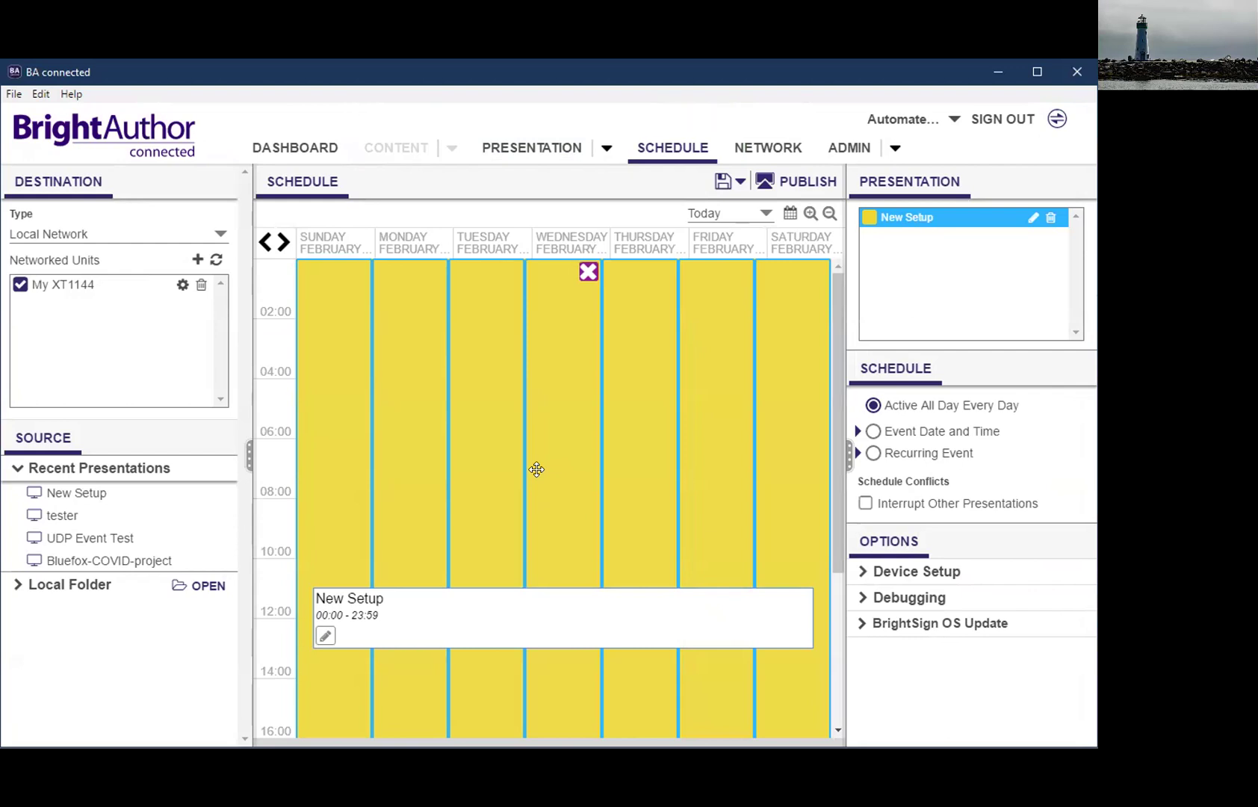
Return to the dashboard showing AutomatedVisualSystems with 1 device at 100%
click(316, 149)
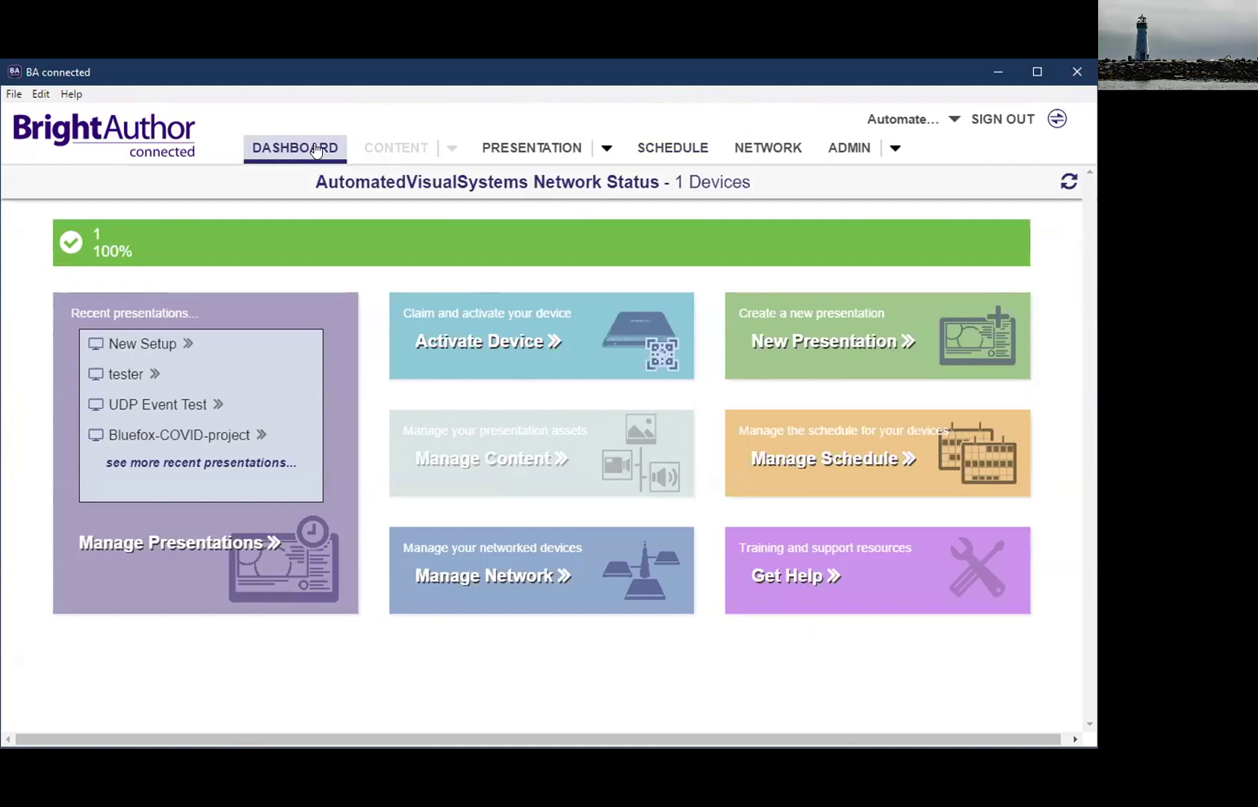